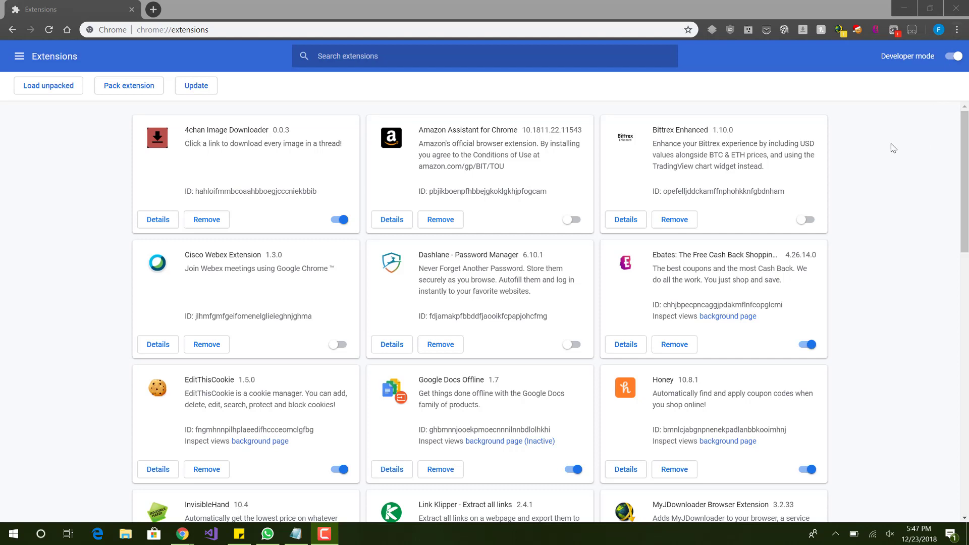
# Step: Switch off the 4chan Image Downloader extension on the Extensions page
pyautogui.click(873, 117)
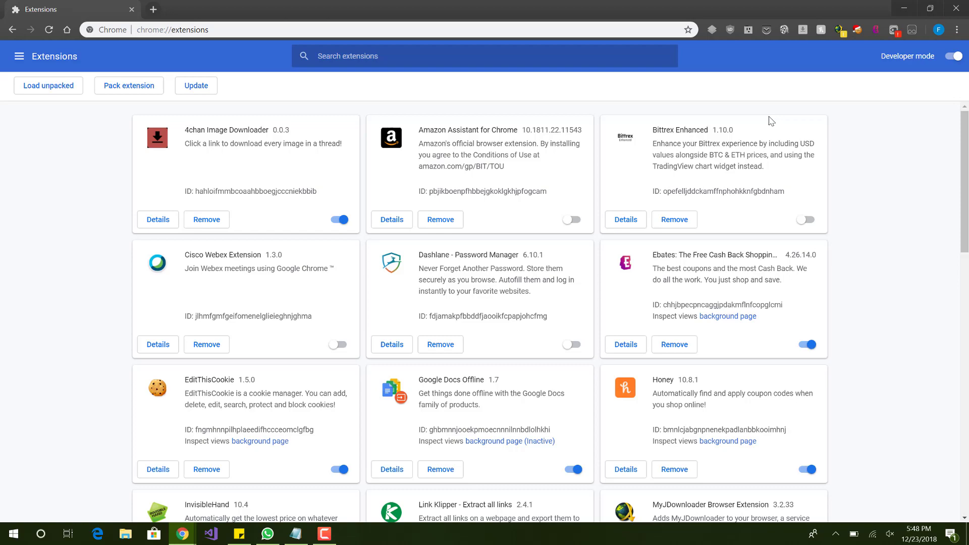
pyautogui.scroll(-15, 900, 161)
pyautogui.scroll(12, 901, 161)
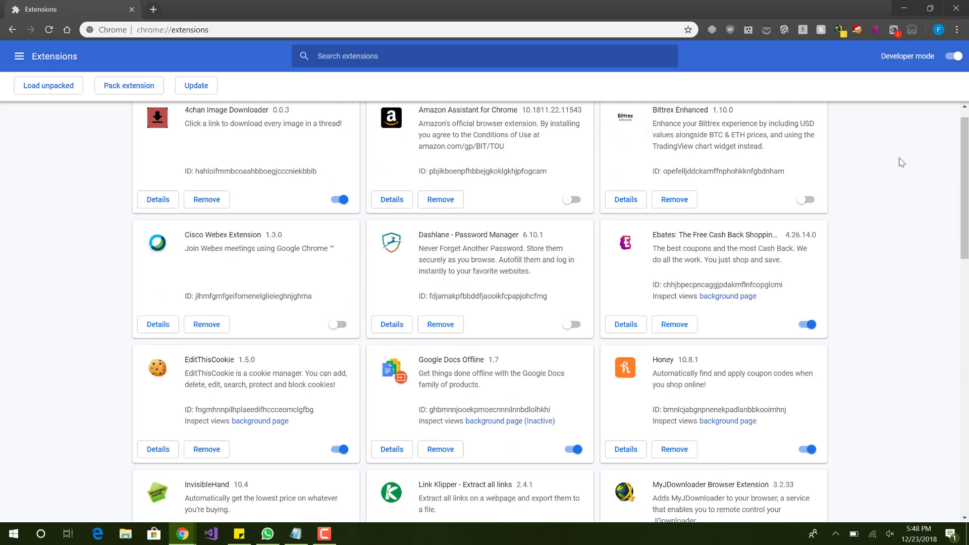
pyautogui.scroll(-10, 902, 162)
pyautogui.scroll(10, 901, 162)
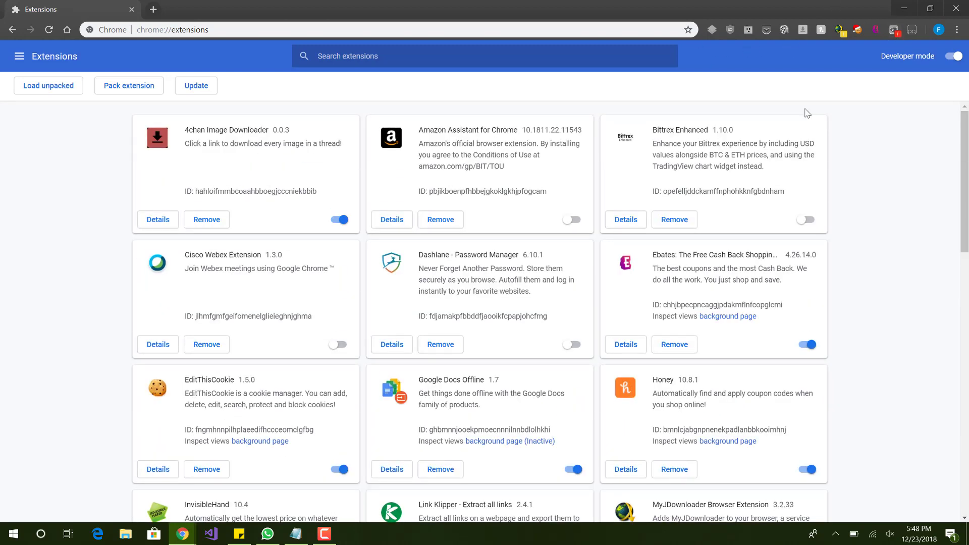
pyautogui.scroll(-1, 849, 125)
pyautogui.scroll(1, 849, 124)
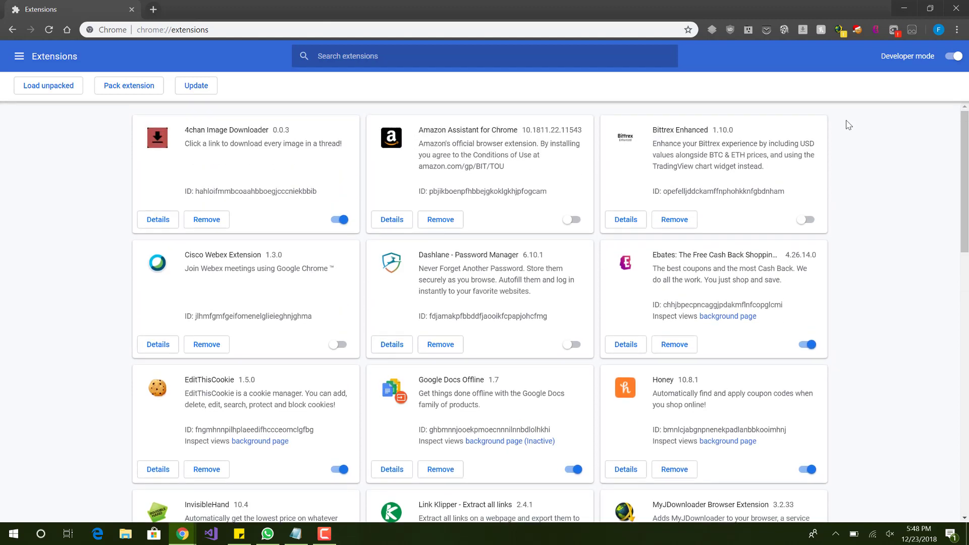
pyautogui.click(343, 220)
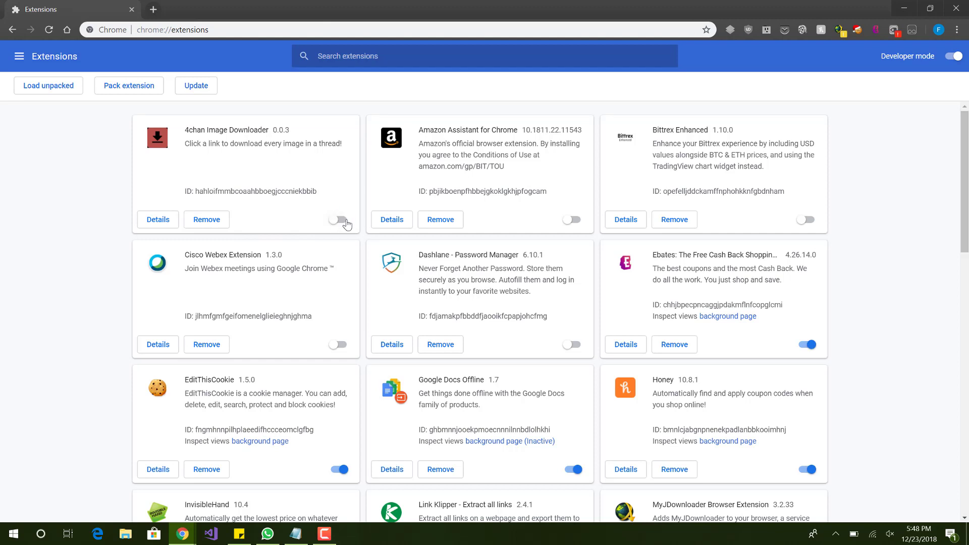
pyautogui.click(342, 221)
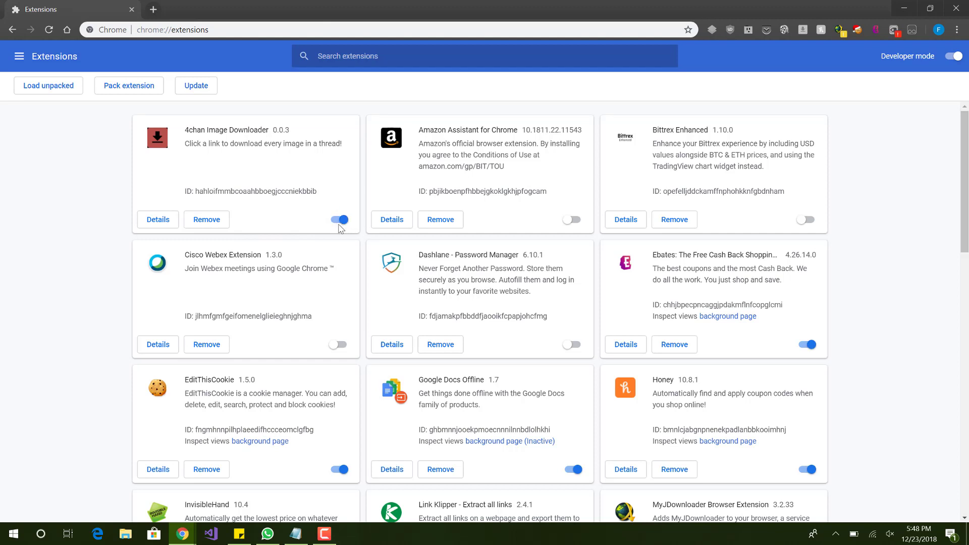
pyautogui.click(342, 221)
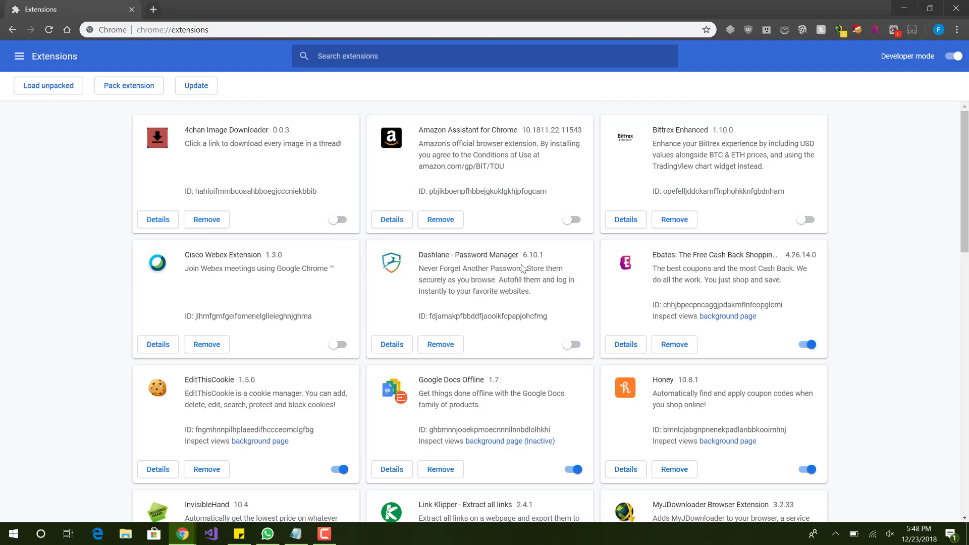
pyautogui.scroll(-3, 522, 265)
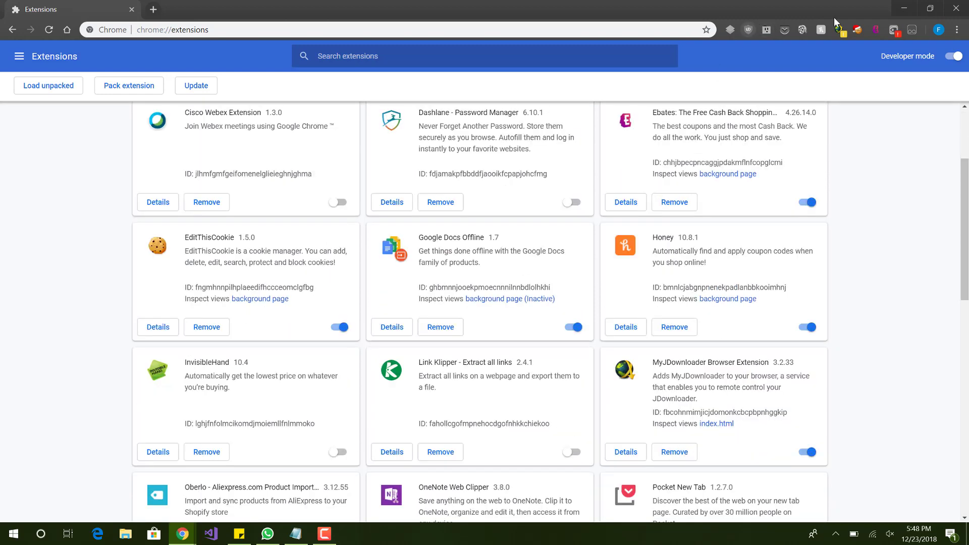
# Step: Drag the toolbar divider to hide most extension icons, then switch off Tampermonkey
pyautogui.moveTo(719, 26)
pyautogui.mouseDown()
pyautogui.moveTo(701, 26)
pyautogui.moveTo(874, 26)
pyautogui.moveTo(720, 26)
pyautogui.mouseUp()
pyautogui.scroll(-2, 883, 142)
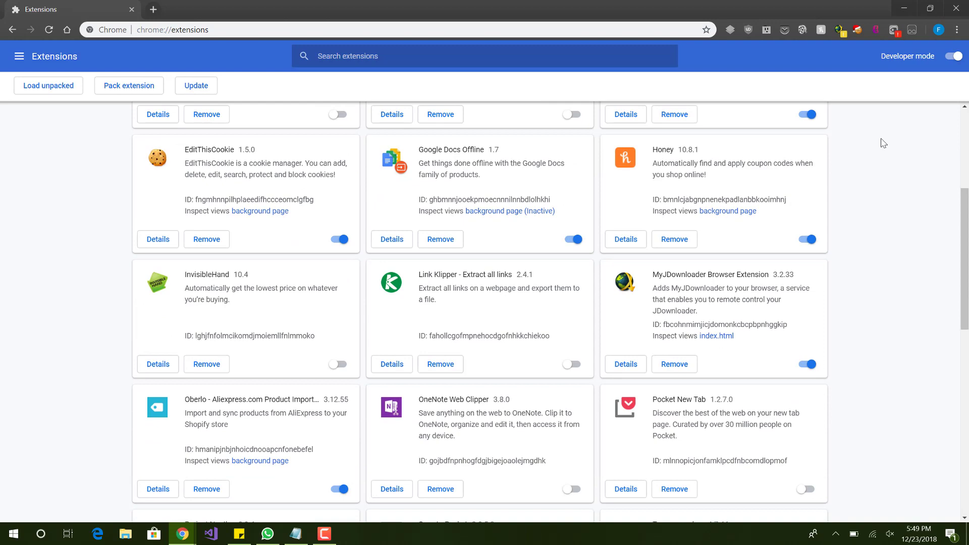
pyautogui.scroll(-4, 884, 143)
pyautogui.scroll(-2, 883, 143)
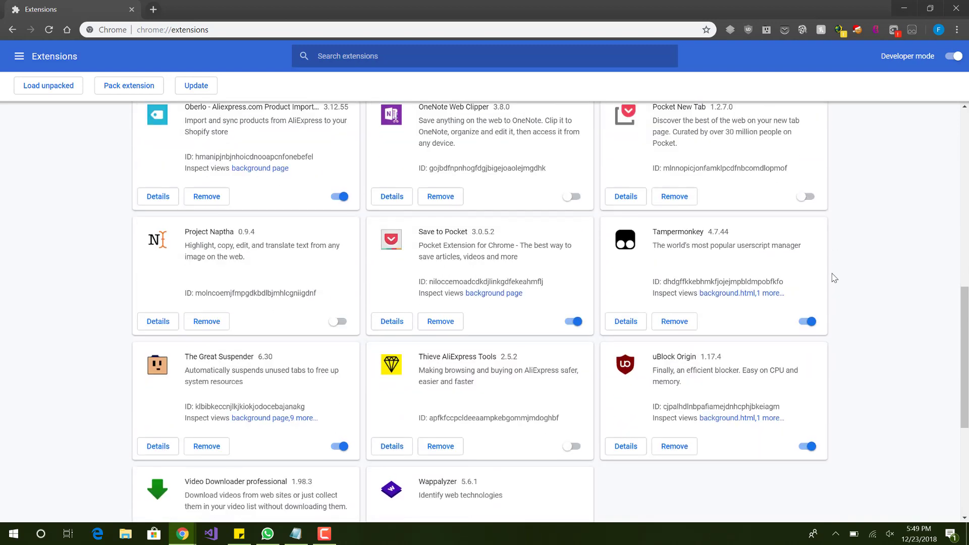
pyautogui.click(809, 321)
# Step: Switch off the Docs, Sheets and Slides apps
pyautogui.scroll(-1, 867, 305)
pyautogui.scroll(-3, 867, 305)
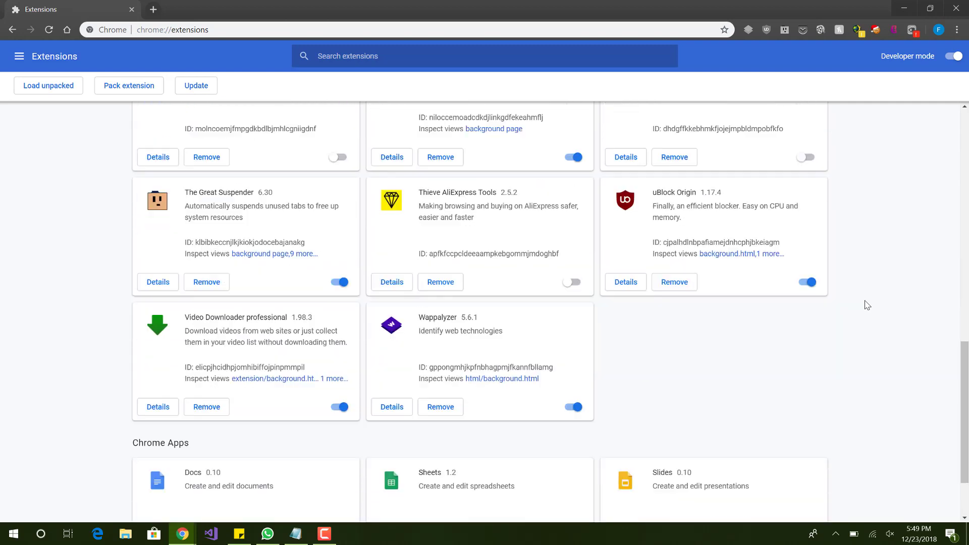
pyautogui.scroll(4, 867, 306)
pyautogui.scroll(-5, 867, 305)
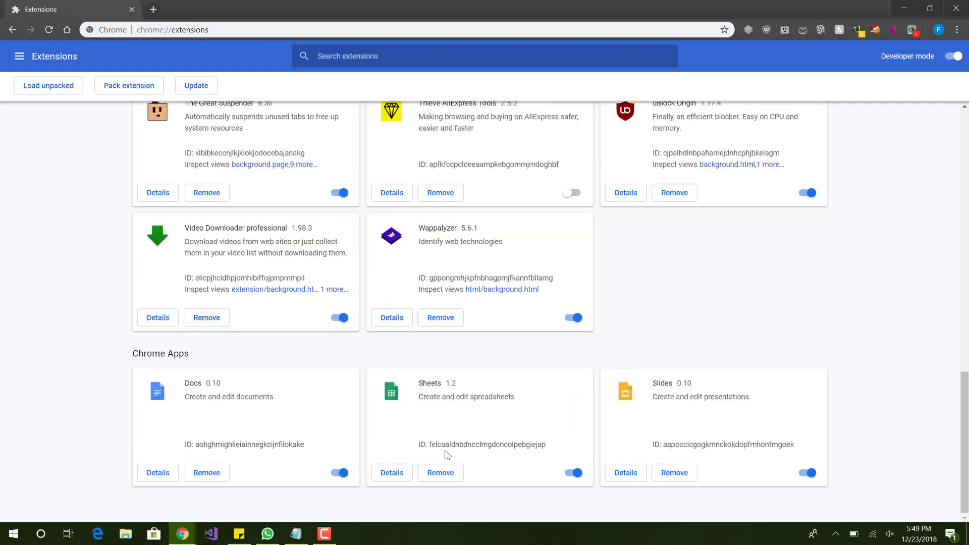
pyautogui.click(340, 473)
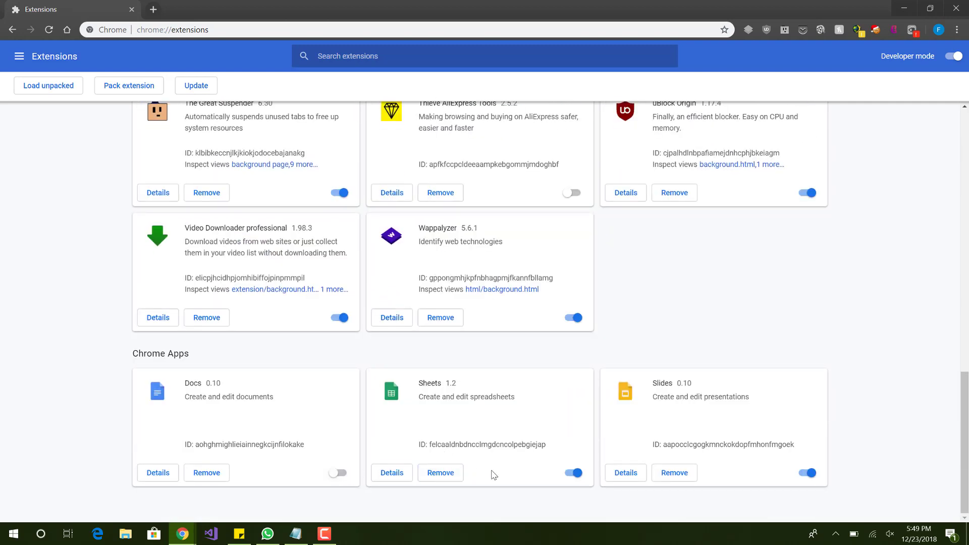
pyautogui.click(572, 472)
pyautogui.click(808, 474)
pyautogui.scroll(6, 881, 364)
pyautogui.scroll(10, 883, 367)
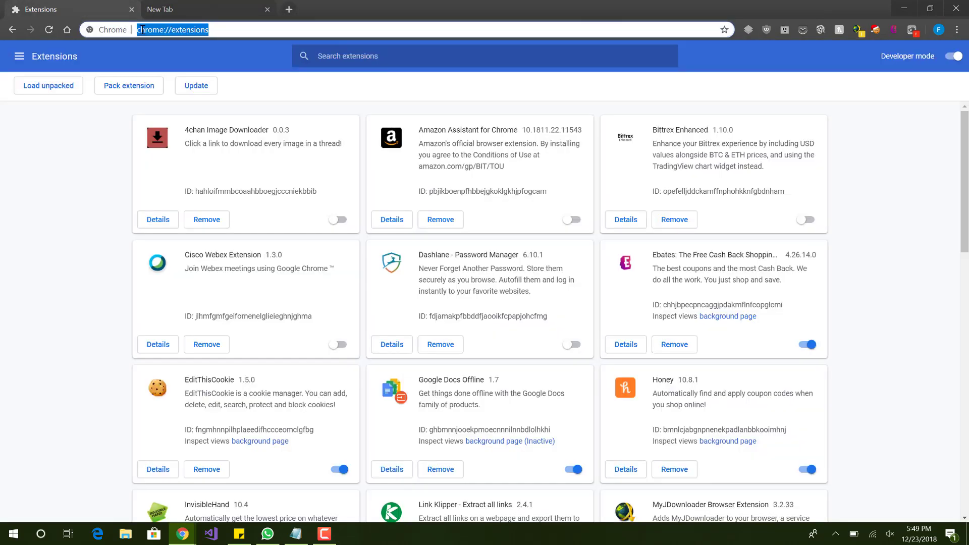
# Step: Open chrome://flags in the new tab by editing the pasted extensions address
pyautogui.hotkey('ctrl', 'c')
pyautogui.click(196, 9)
pyautogui.hotkey('ctrl', 'v')
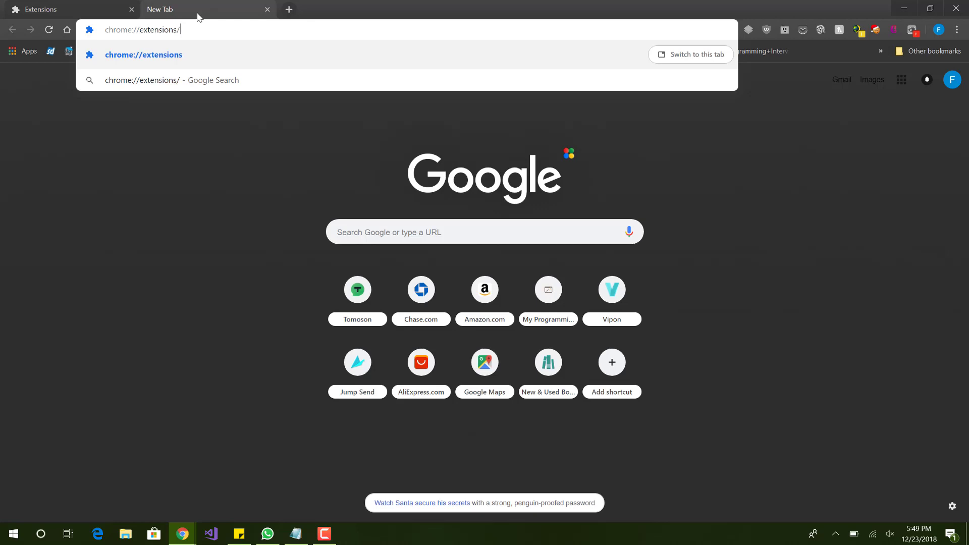
pyautogui.hotkey('ctrl', 'shift', 'Left')
pyautogui.write('fl')
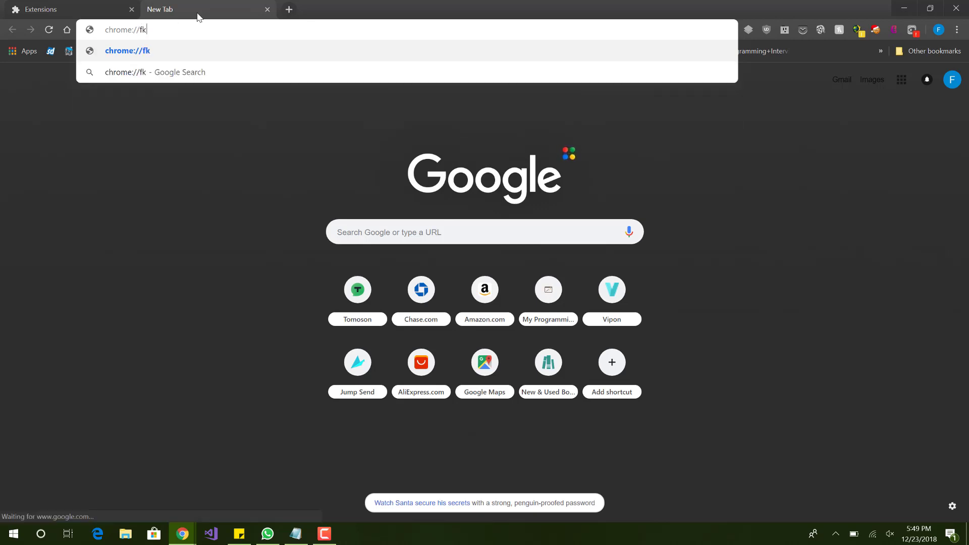
pyautogui.write('ags')
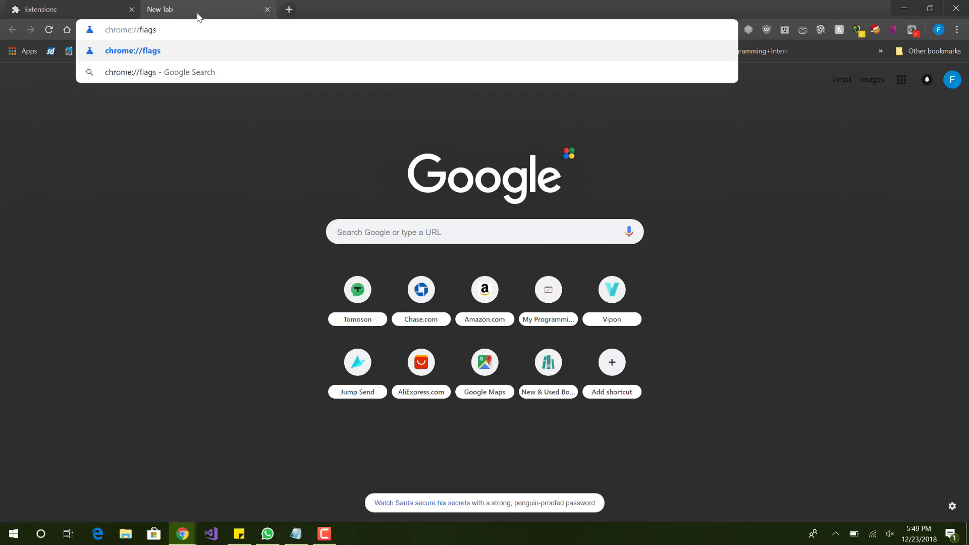
pyautogui.press('Return')
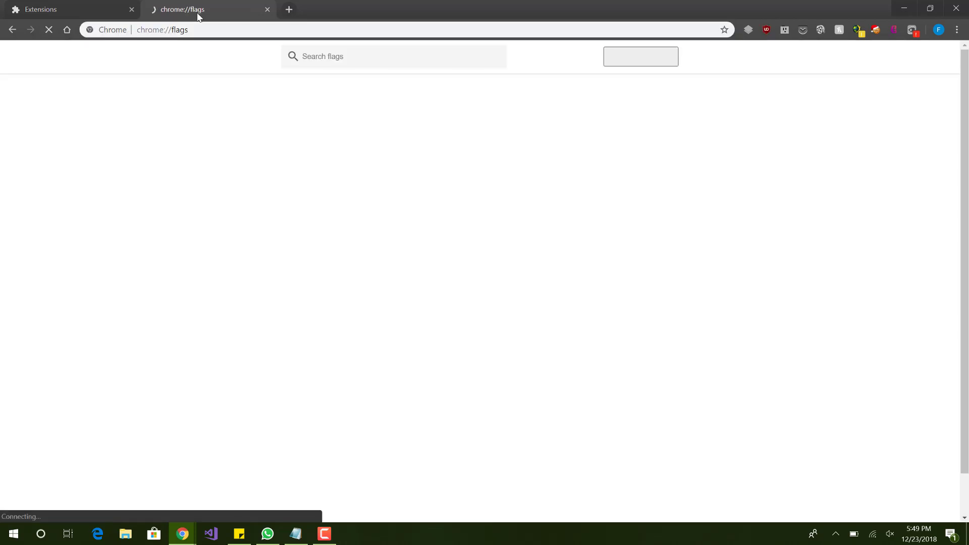
# Step: Browse the Experiments list, then scroll back up and focus the Search flags box
pyautogui.click(99, 5)
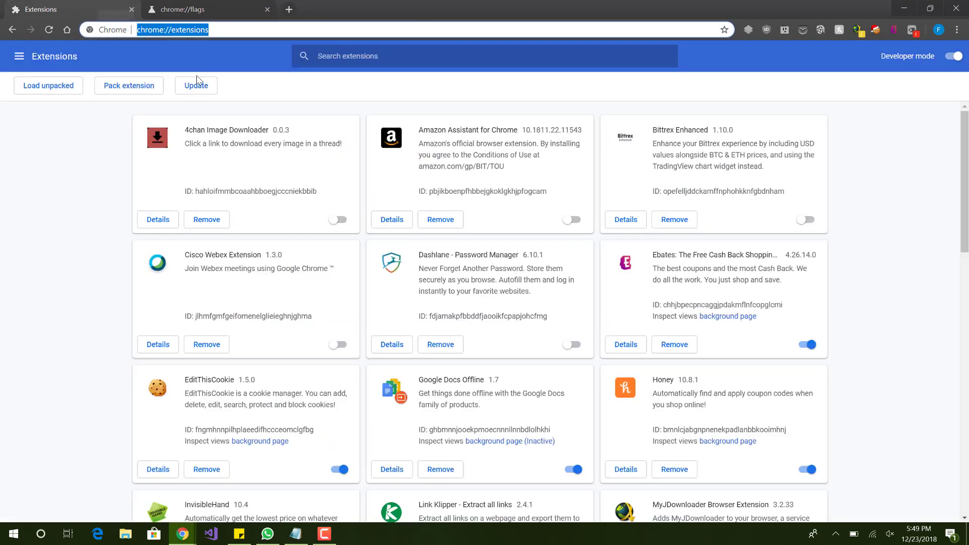
pyautogui.click(187, 10)
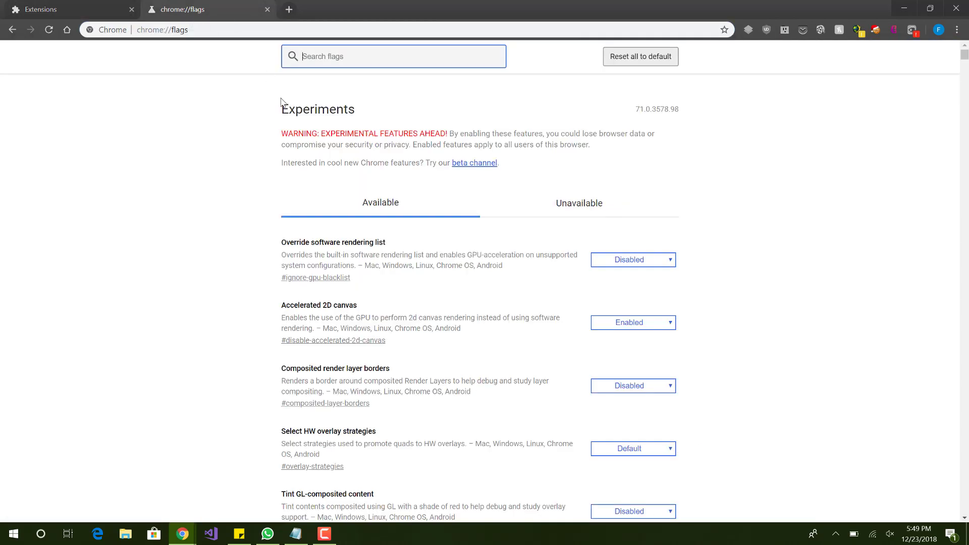
pyautogui.moveTo(336, 135); pyautogui.dragTo(386, 135)
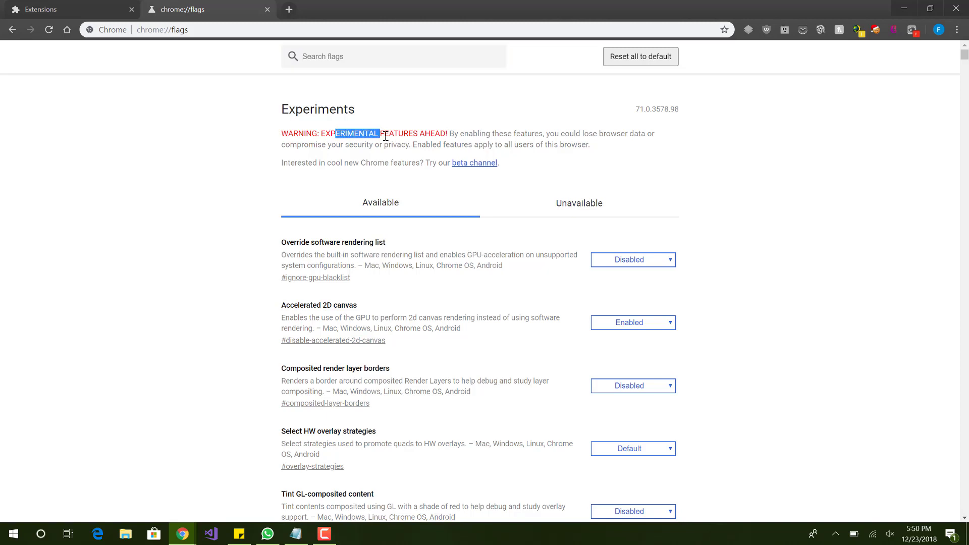
pyautogui.click(386, 136)
pyautogui.scroll(-1, 250, 175)
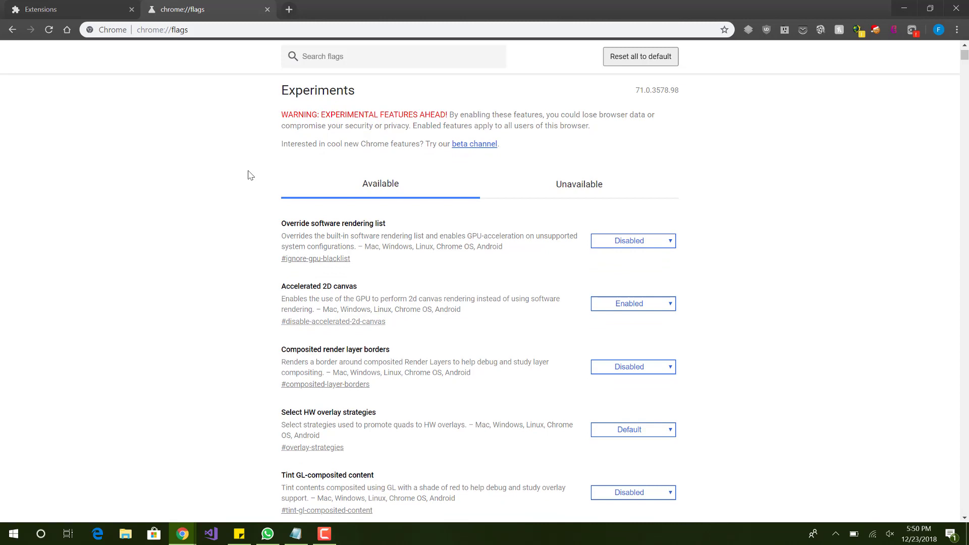
pyautogui.scroll(1, 249, 174)
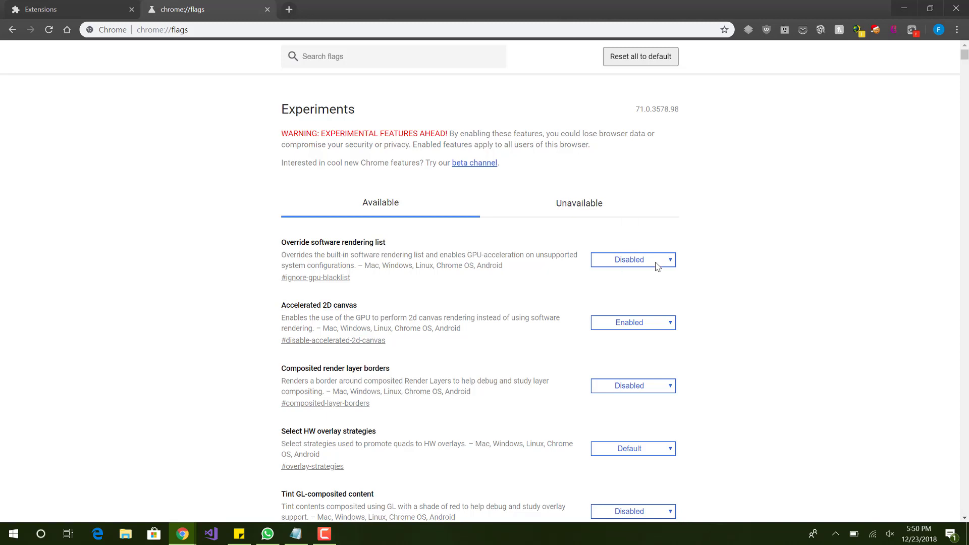
pyautogui.scroll(-1, 722, 145)
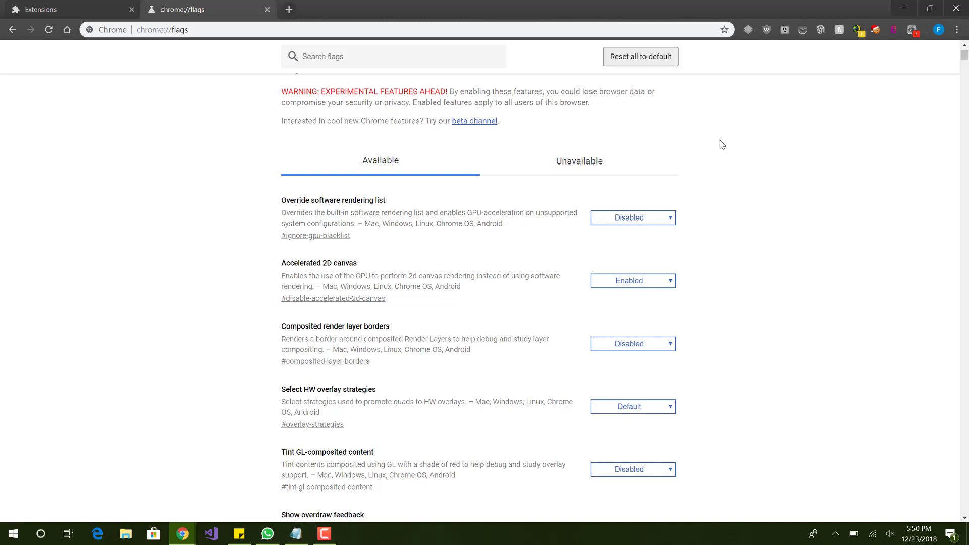
pyautogui.scroll(1, 723, 145)
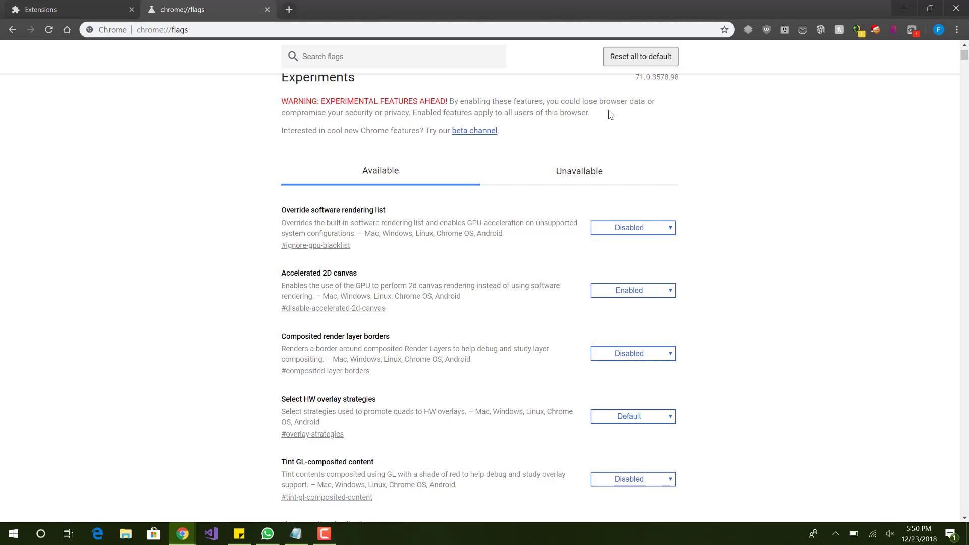
pyautogui.scroll(-3, 461, 142)
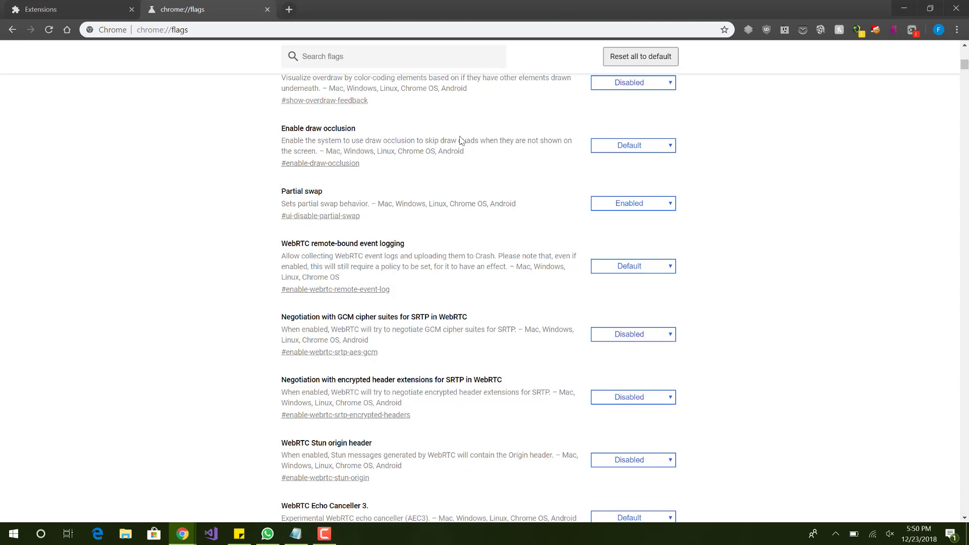
pyautogui.scroll(-6, 461, 140)
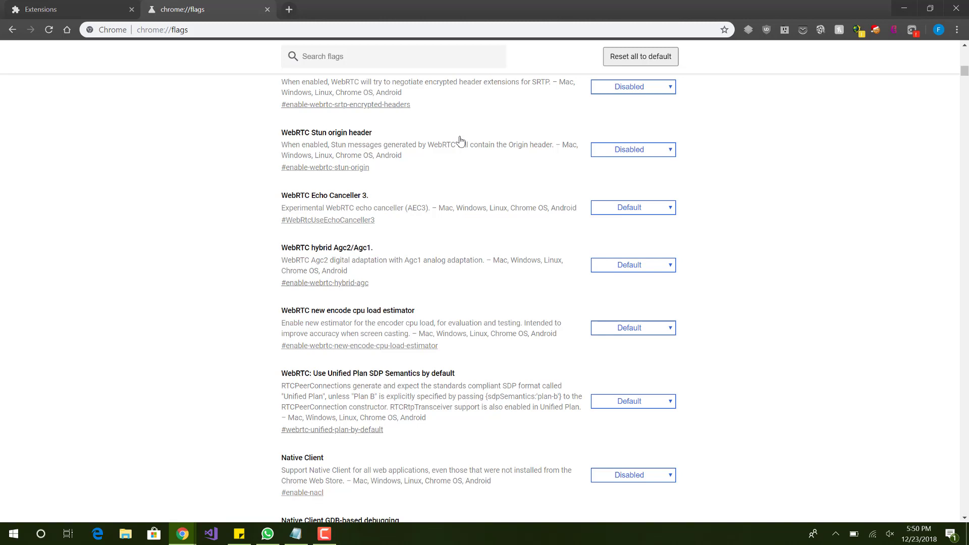
pyautogui.scroll(-4, 461, 140)
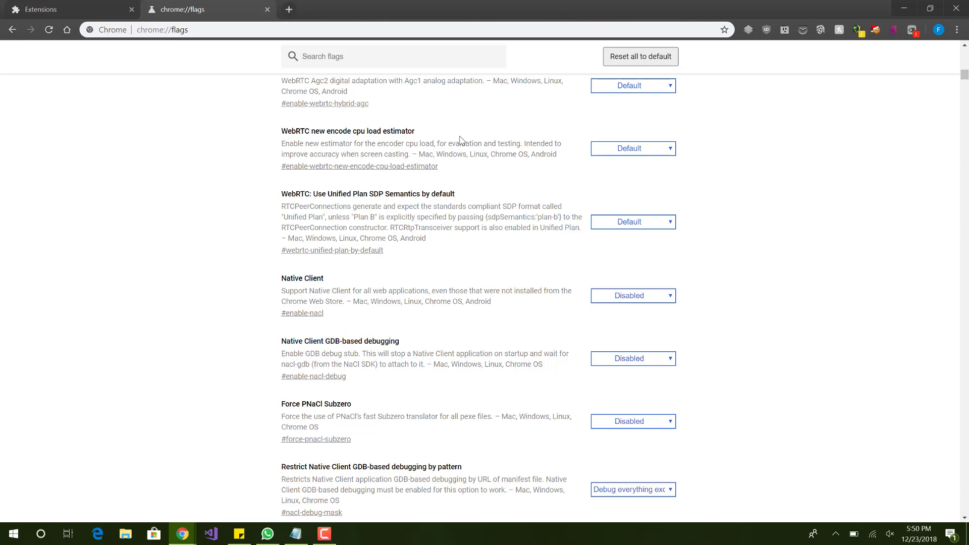
pyautogui.scroll(15, 460, 140)
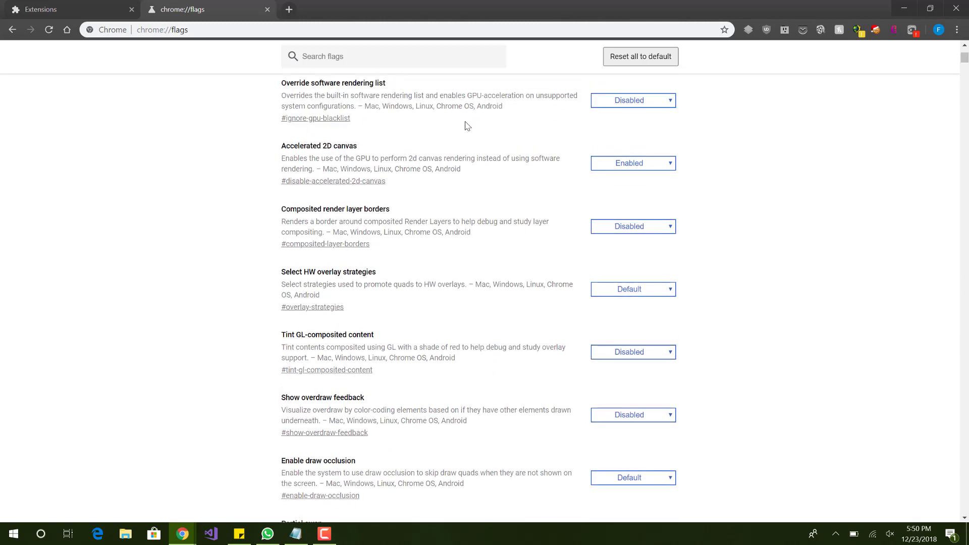
pyautogui.scroll(3, 465, 126)
pyautogui.click(438, 59)
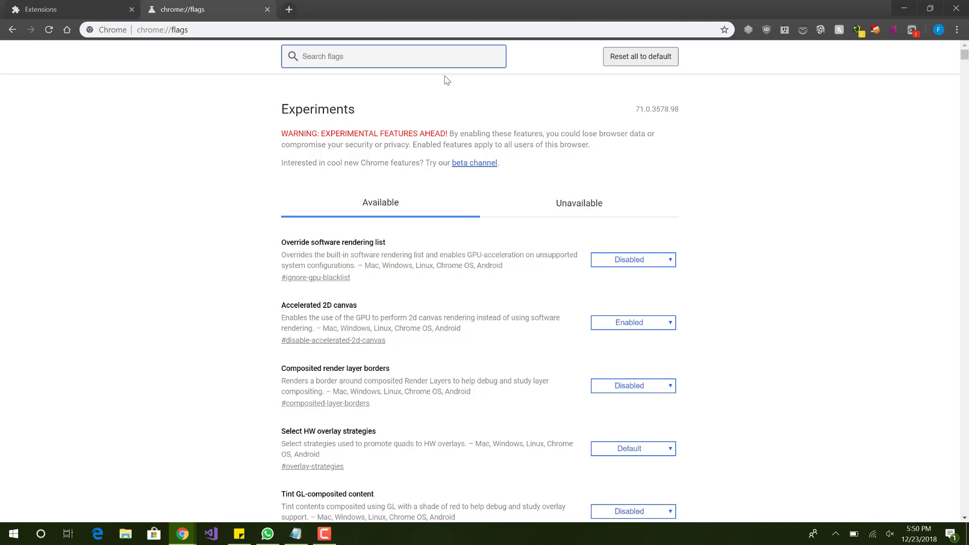
# Step: Search flags for 'smo' and set Smooth Scrolling to Enabled
pyautogui.write('smo')
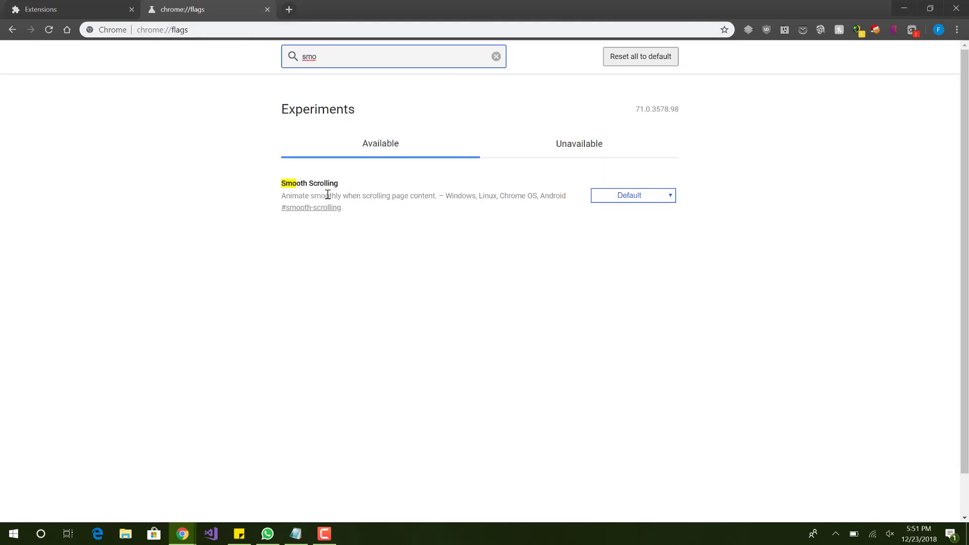
pyautogui.click(621, 196)
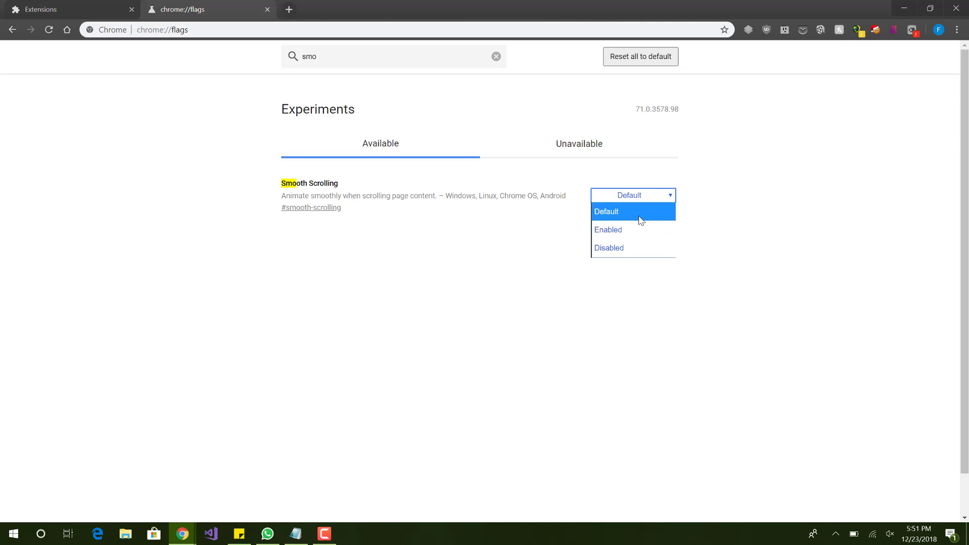
pyautogui.click(544, 235)
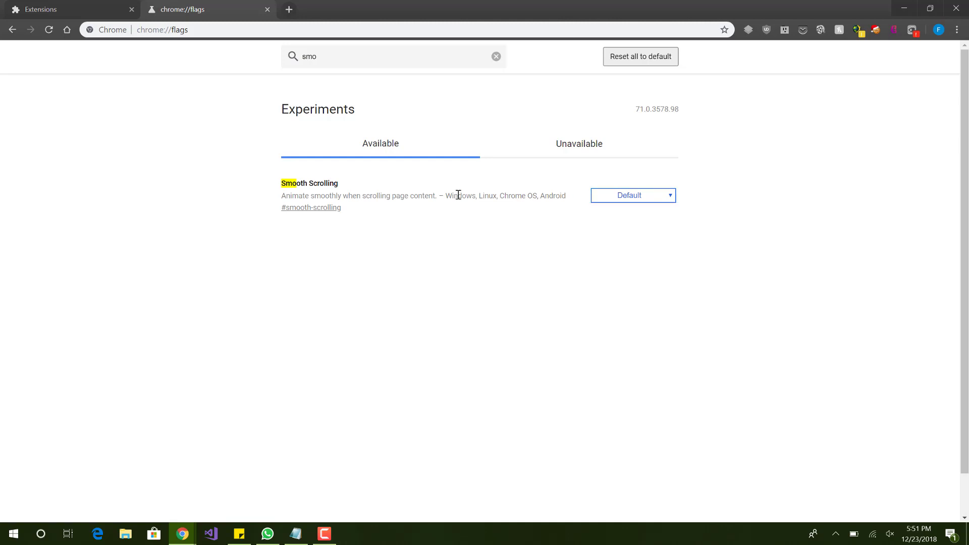
pyautogui.click(616, 195)
pyautogui.click(614, 230)
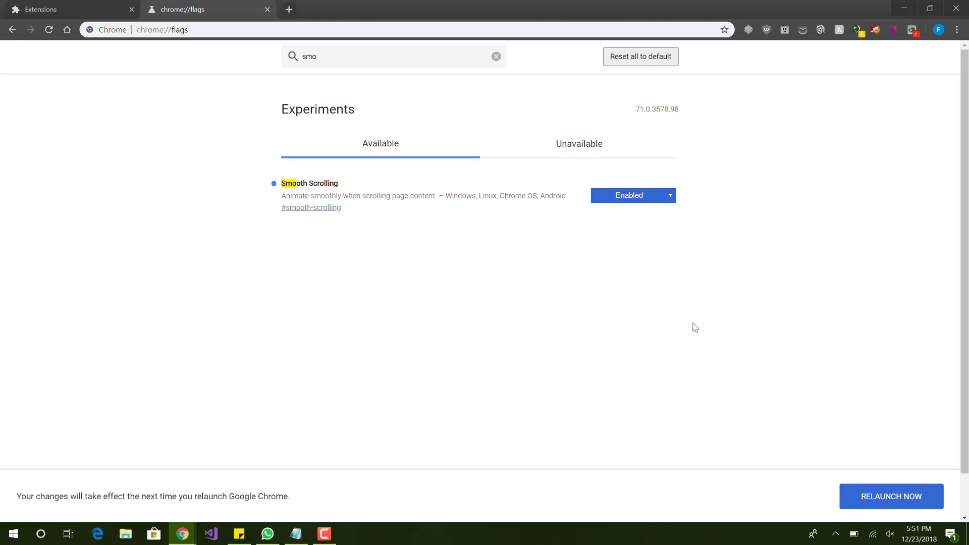
# Step: Return Smooth Scrolling to Default, reset all flags to default, and select the search text
pyautogui.doubleClick(395, 62)
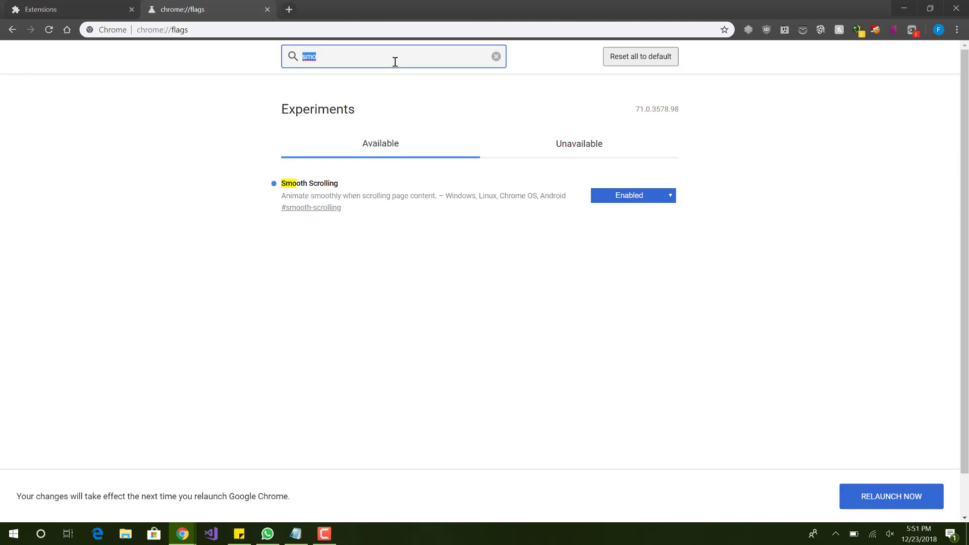
pyautogui.click(613, 199)
pyautogui.click(614, 210)
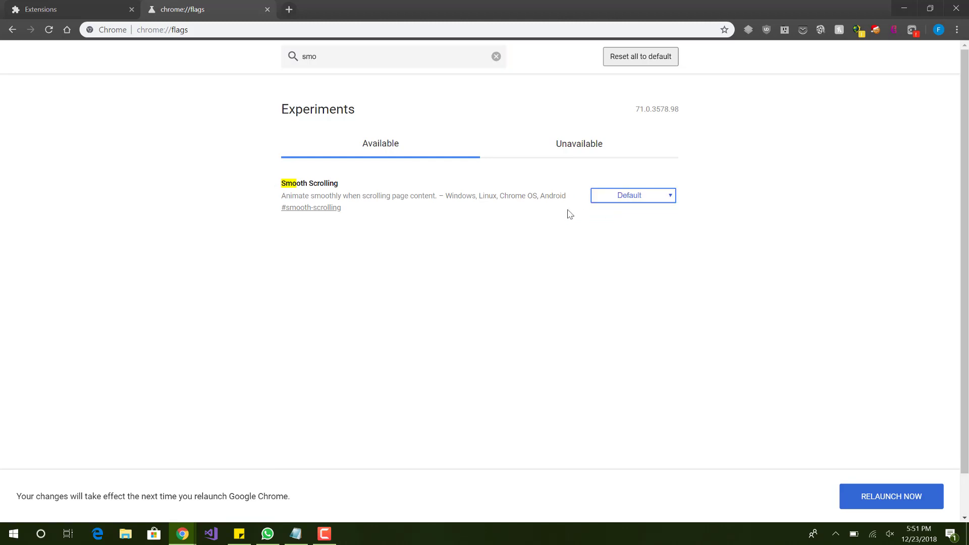
pyautogui.click(607, 64)
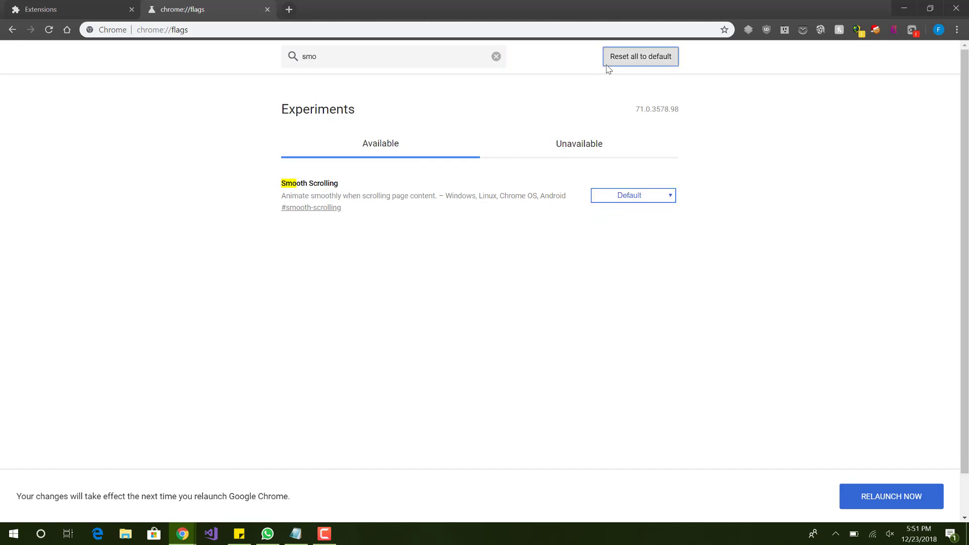
pyautogui.click(452, 61)
pyautogui.hotkey('ctrl', 'a')
pyautogui.press('BackSpace')
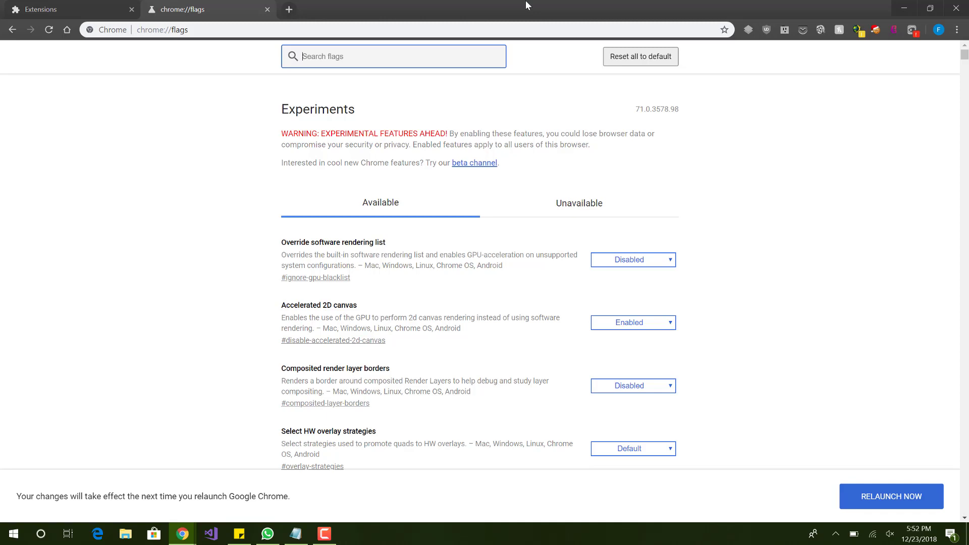
pyautogui.write('tab dis')
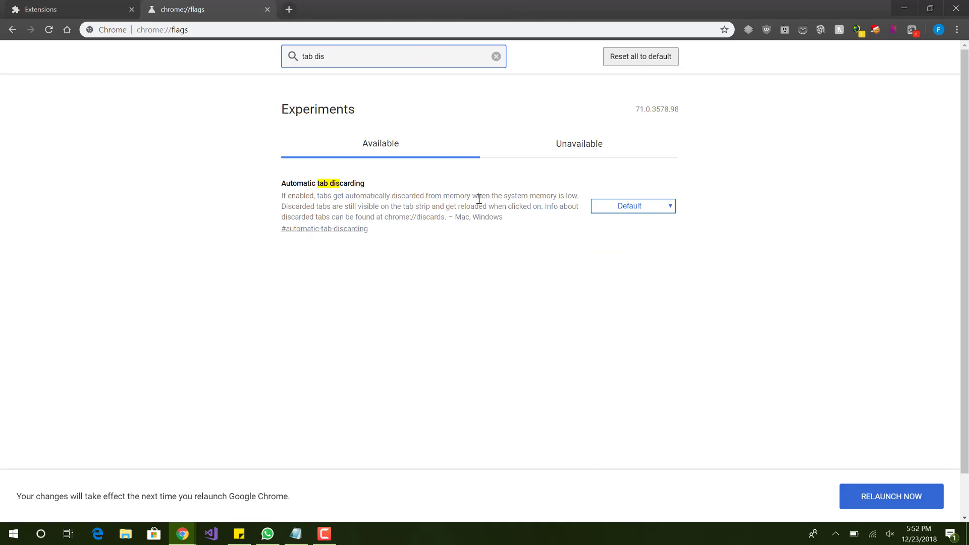
pyautogui.click(614, 211)
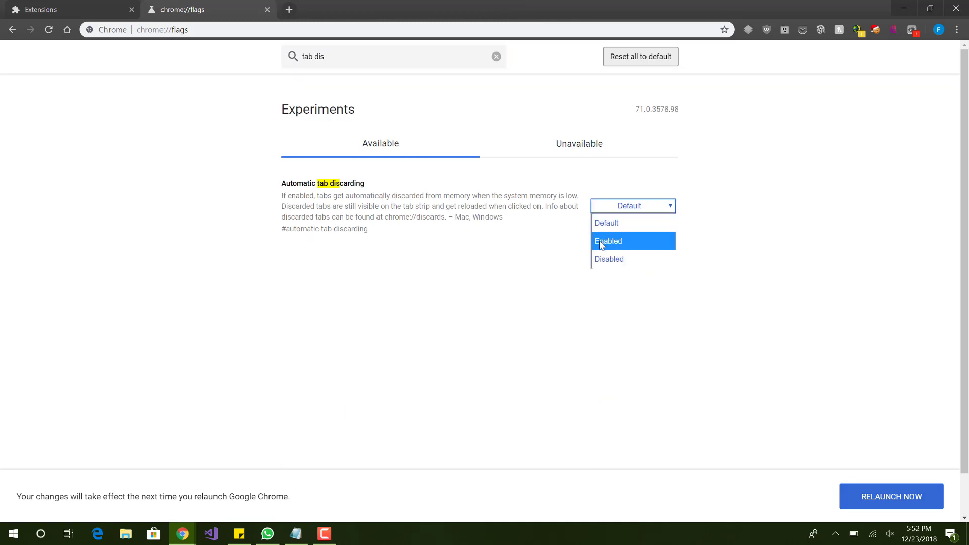
pyautogui.click(489, 212)
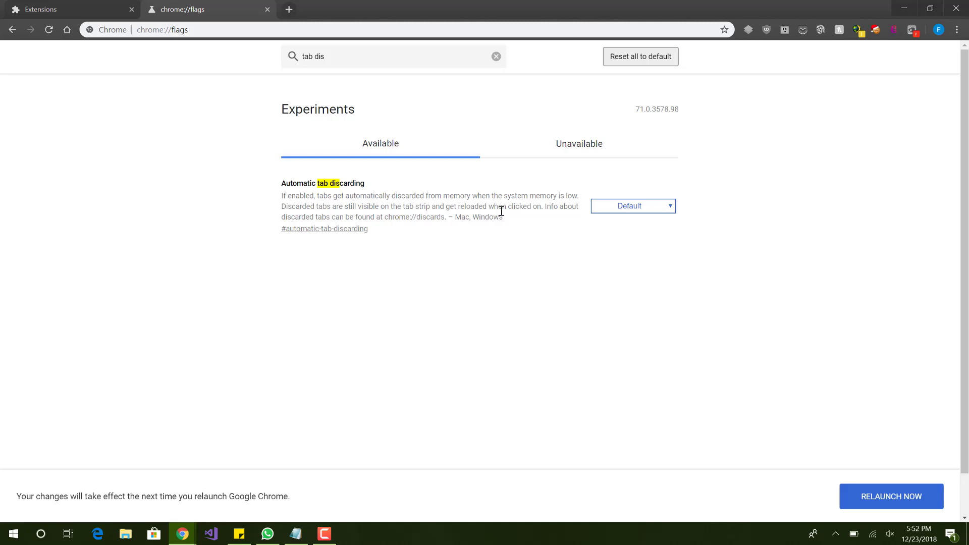
pyautogui.click(378, 58)
pyautogui.hotkey('ctrl', 'shift', 'Left')
pyautogui.hotkey('ctrl', 'shift', 'Left')
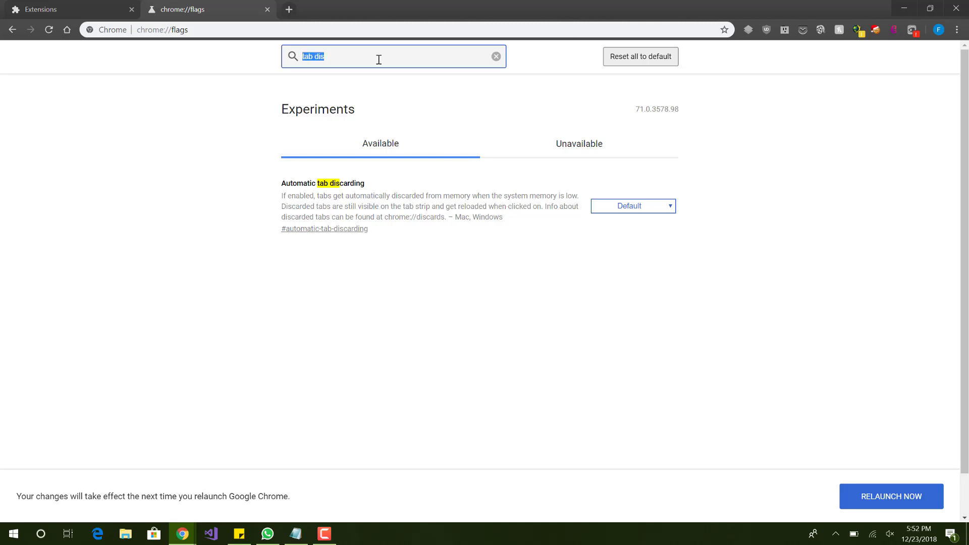
pyautogui.press('BackSpace')
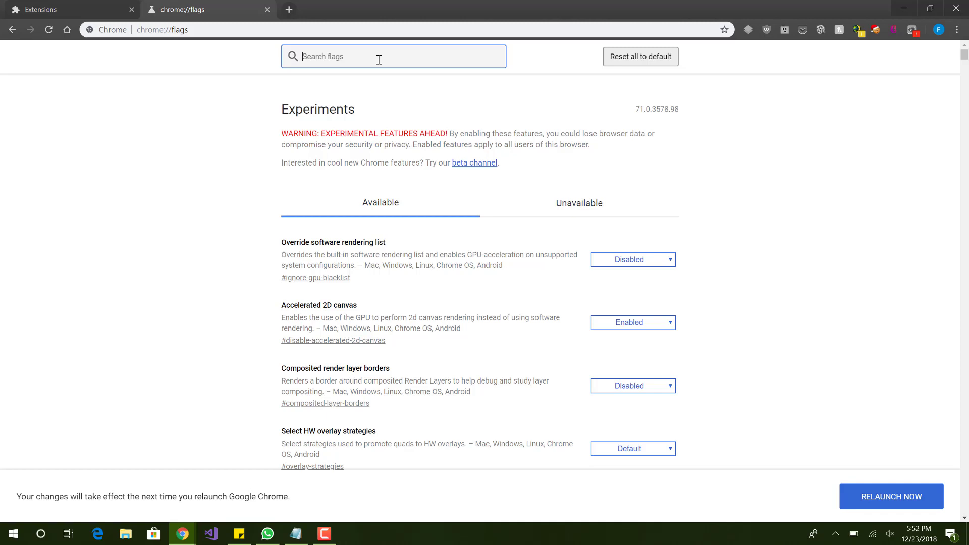
# Step: Open chrome://apps in a new tab and compare it with the Chrome Apps section on chrome://extensions
pyautogui.click(289, 9)
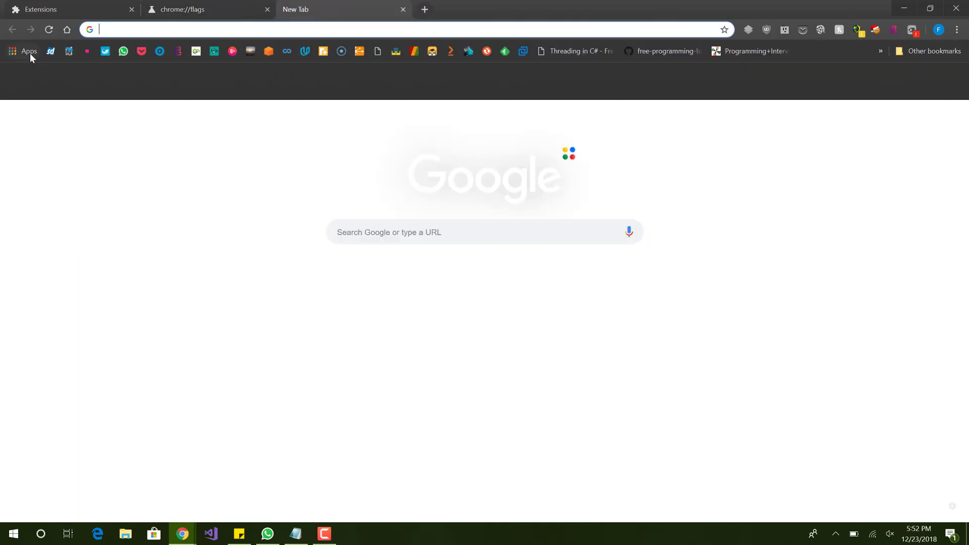
pyautogui.click(29, 53)
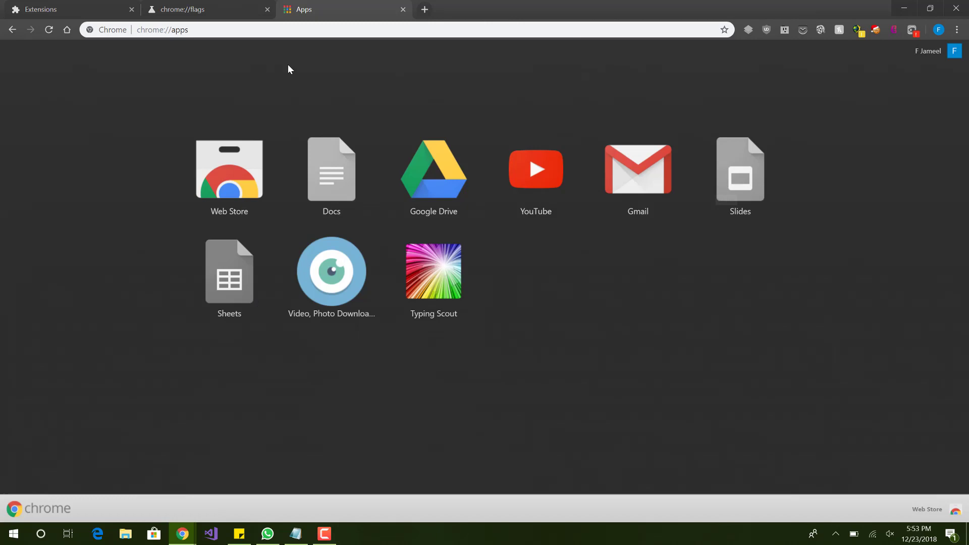
pyautogui.click(66, 9)
pyautogui.scroll(-10, 184, 224)
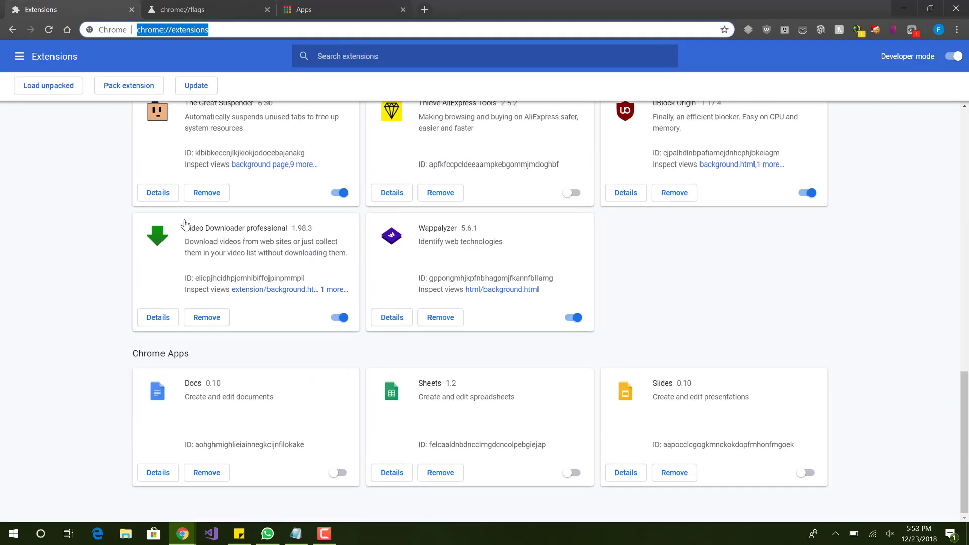
pyautogui.tripleClick(176, 353)
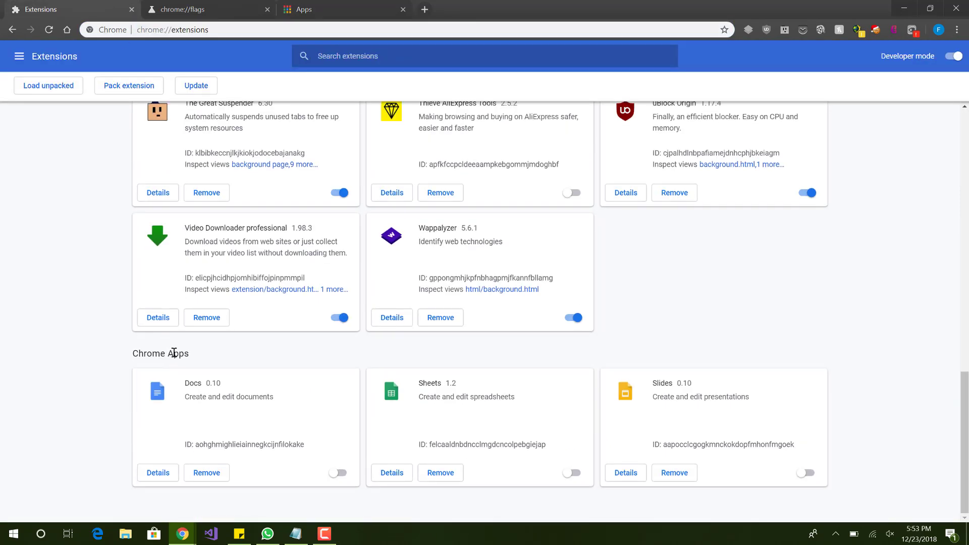
pyautogui.click(189, 307)
# Step: Back on the apps page, bring up the Typing Scout context menu and dismiss it
pyautogui.click(196, 6)
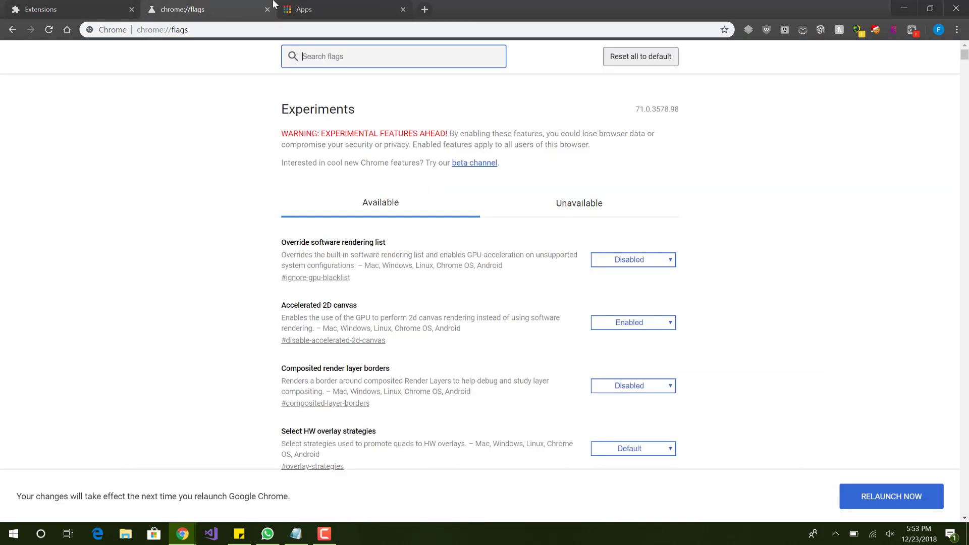
pyautogui.click(338, 5)
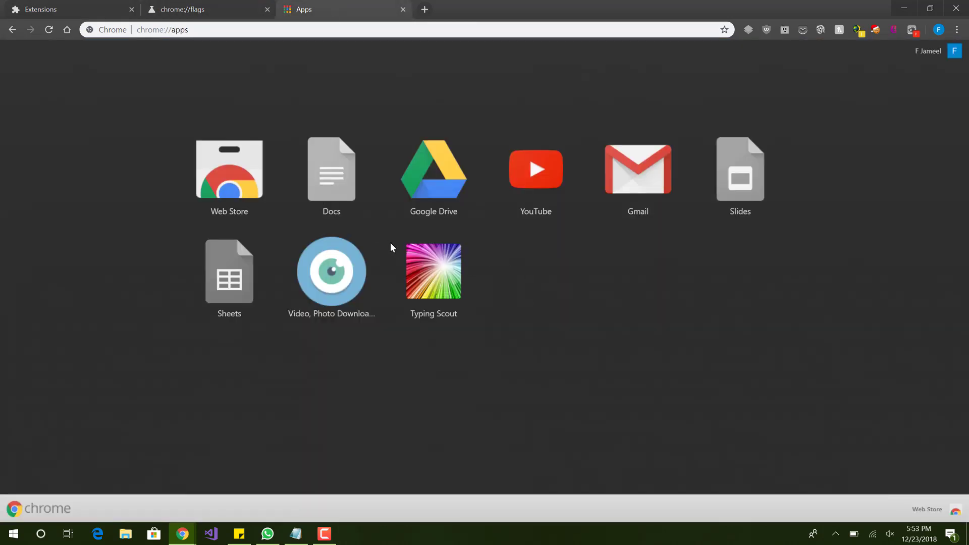
pyautogui.rightClick(422, 277)
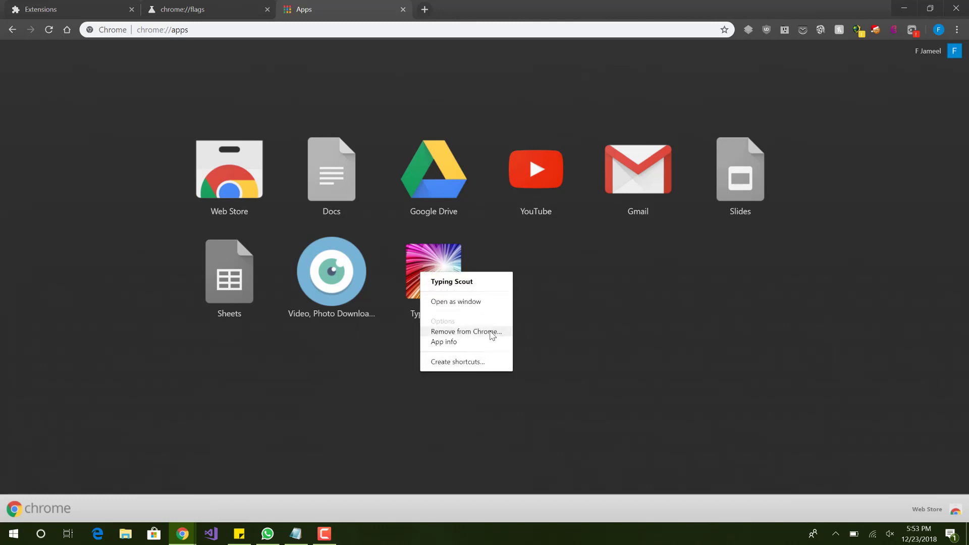
pyautogui.click(582, 308)
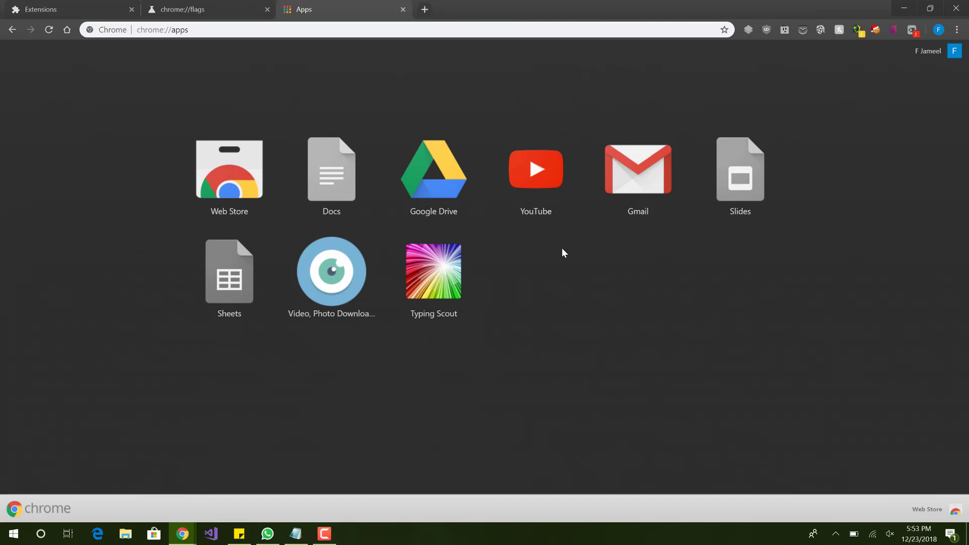
# Step: Copy the chrome://flags address into a new tab and edit it toward chrome://settings/clear
pyautogui.click(427, 8)
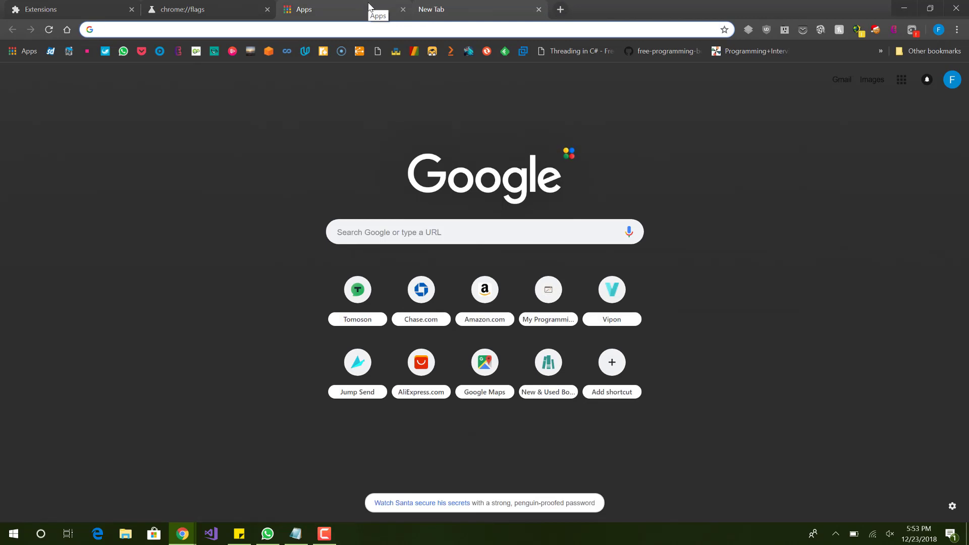
pyautogui.click(233, 5)
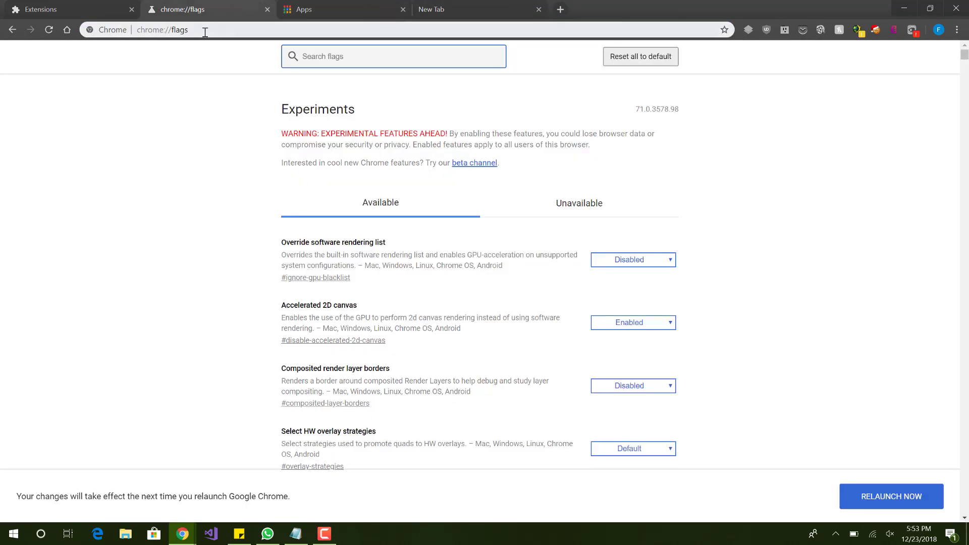
pyautogui.click(205, 32)
pyautogui.hotkey('ctrl', 'c')
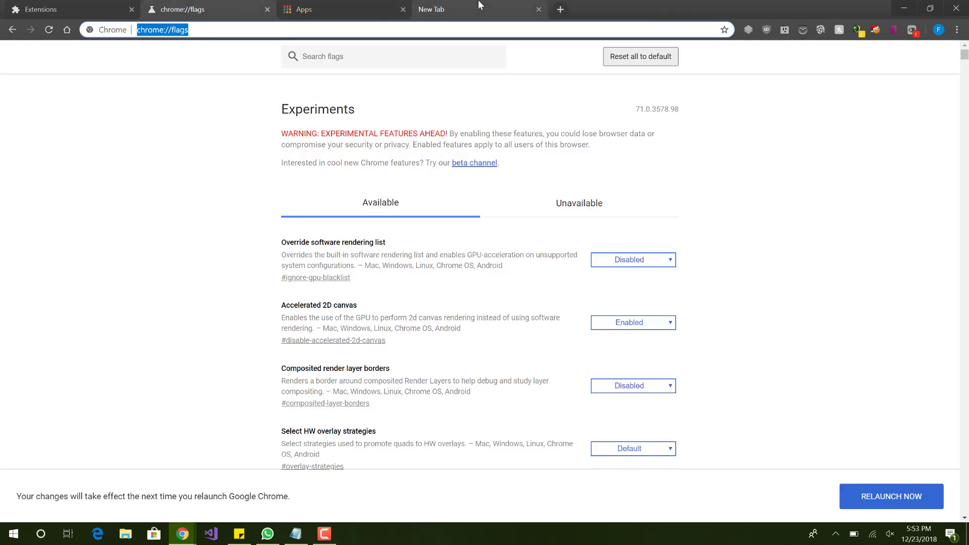
pyautogui.click(444, 9)
pyautogui.click(446, 28)
pyautogui.hotkey('ctrl', 'v')
pyautogui.hotkey('ctrl', 'shift', 'Left')
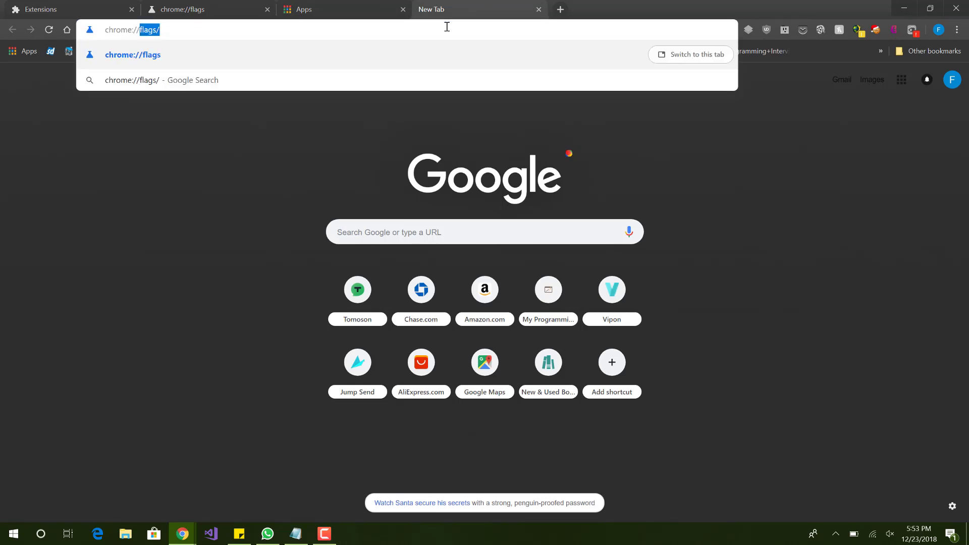
pyautogui.write('settings/')
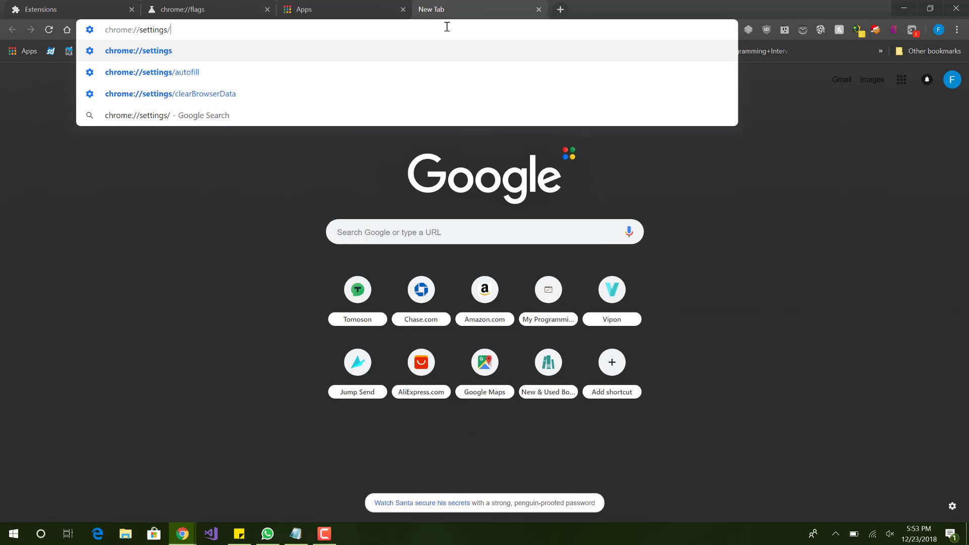
pyautogui.write('chearl')
pyautogui.press('BackSpace')
pyautogui.press('BackSpace')
pyautogui.press('BackSpace')
pyautogui.press('BackSpace')
pyautogui.press('BackSpace')
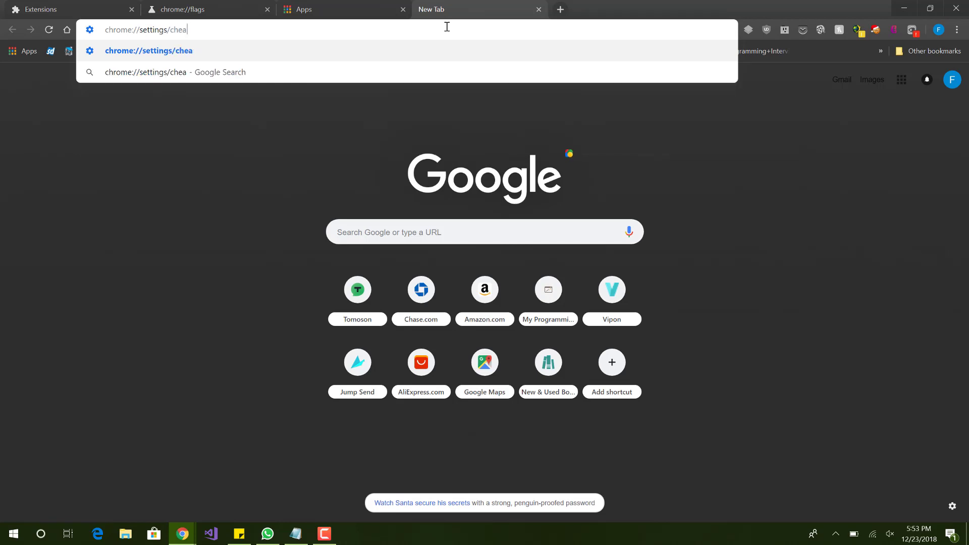
# Step: Load chrome://settings/clearBrowserData and show the Advanced list of data to clear
pyautogui.write('lear')
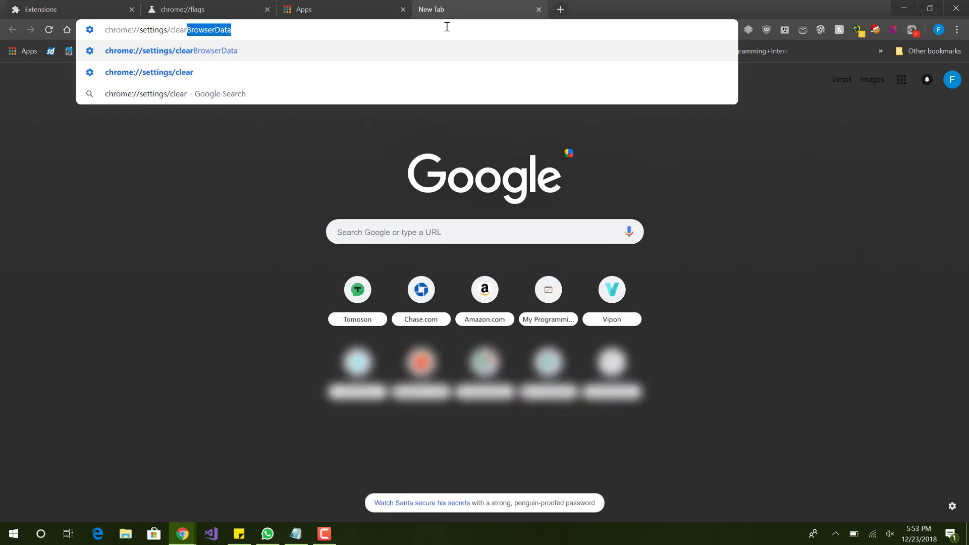
pyautogui.press('Return')
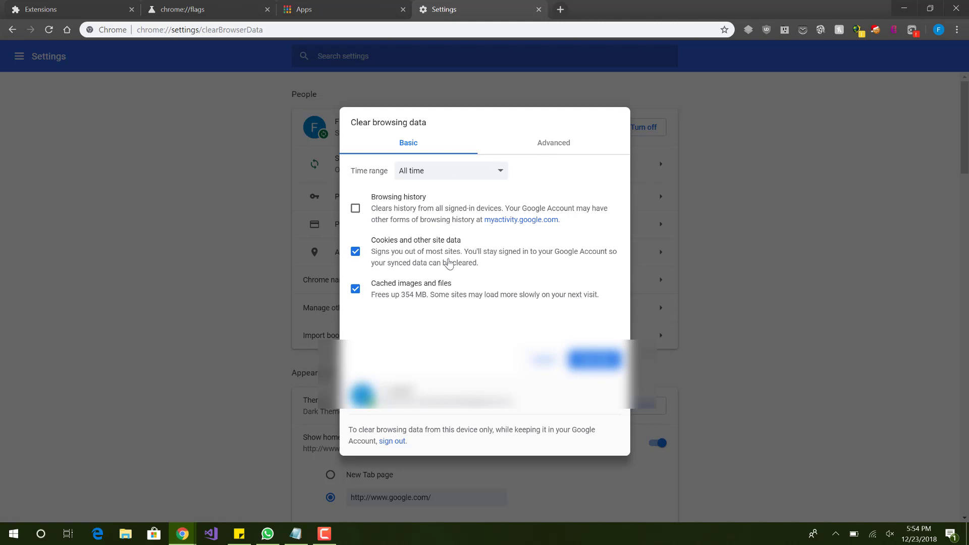
pyautogui.click(583, 140)
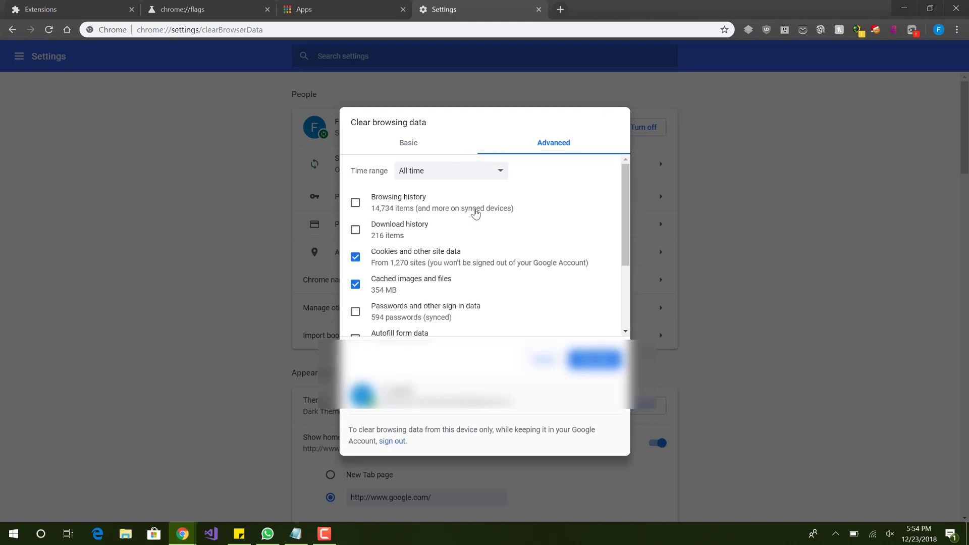
pyautogui.scroll(-1, 475, 214)
pyautogui.scroll(2, 475, 213)
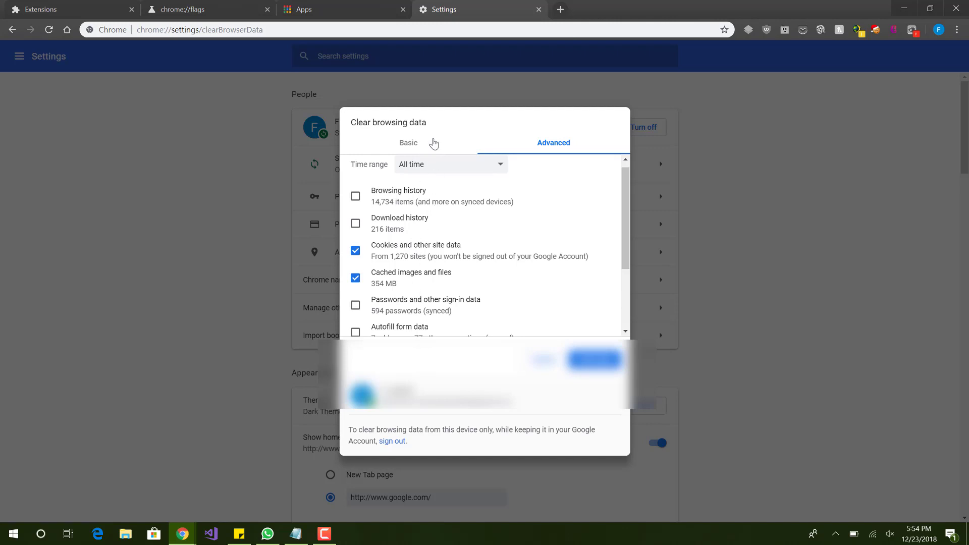
# Step: Compare the Basic and Advanced clearing options, then go back to the Apps tab
pyautogui.scroll(-4, 433, 184)
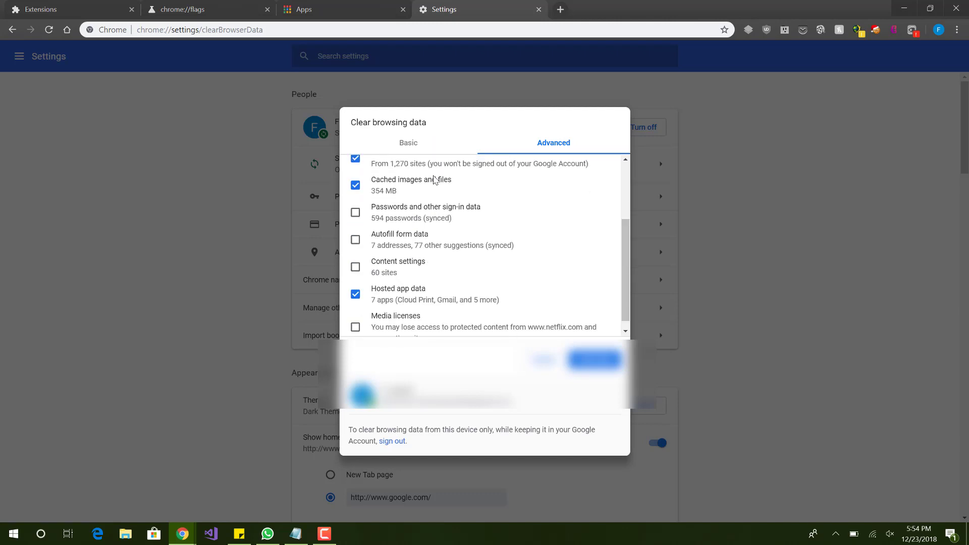
pyautogui.scroll(3, 433, 182)
pyautogui.scroll(1, 433, 180)
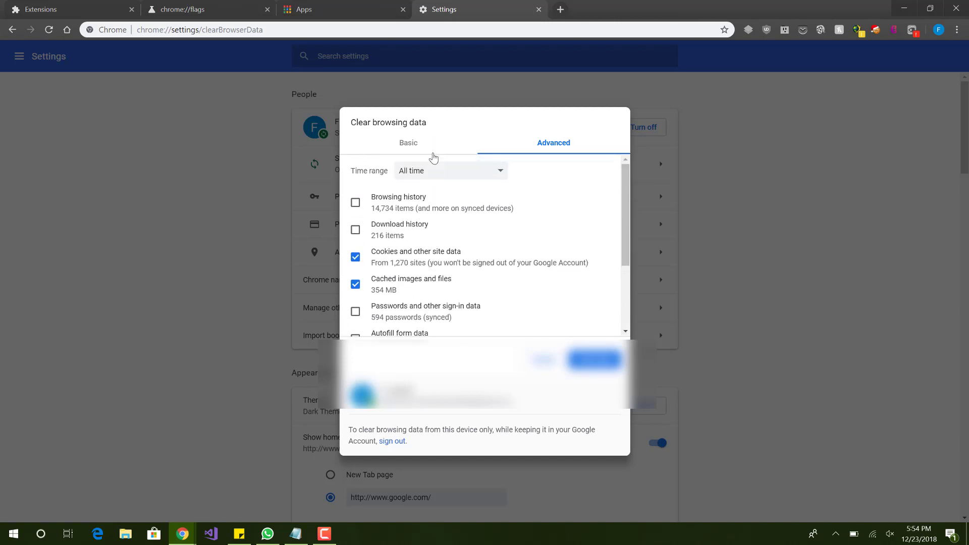
pyautogui.click(433, 152)
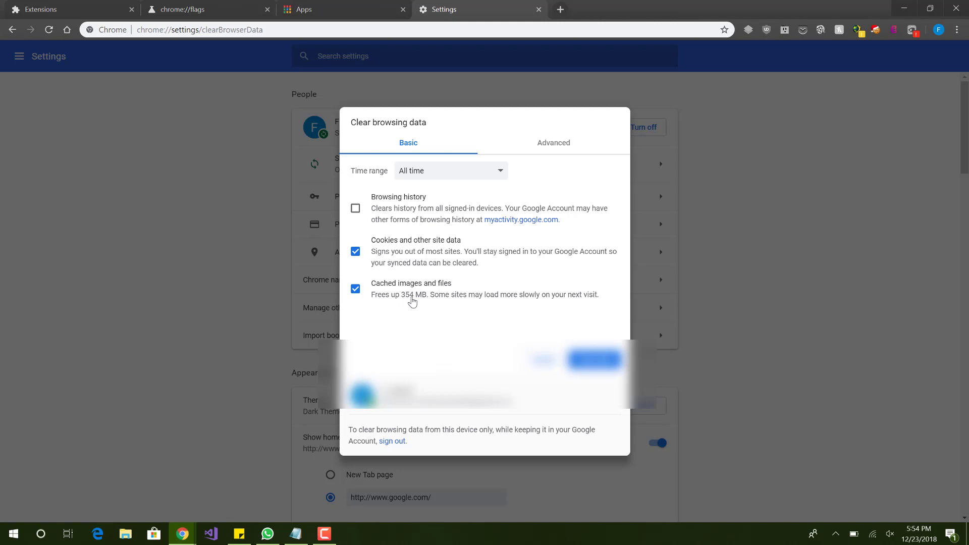
pyautogui.click(526, 141)
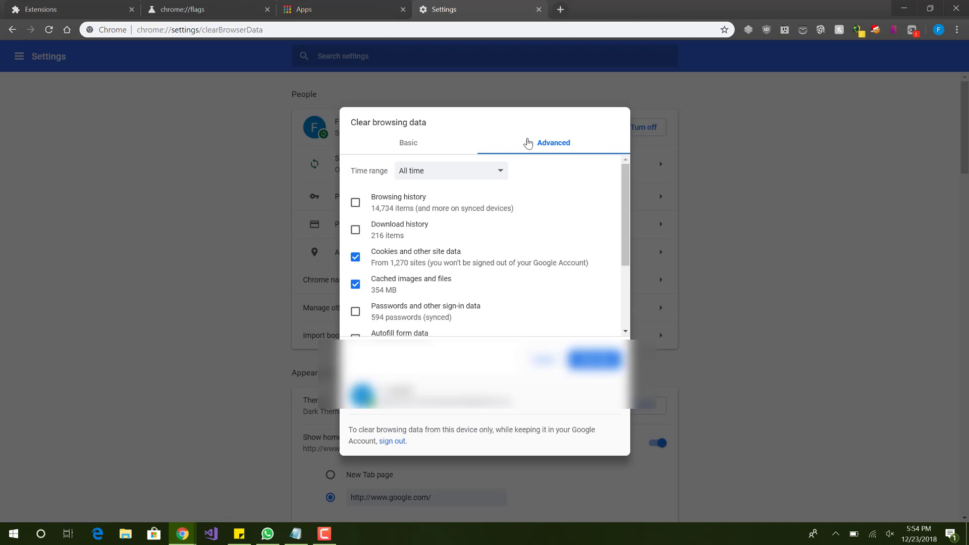
pyautogui.click(396, 5)
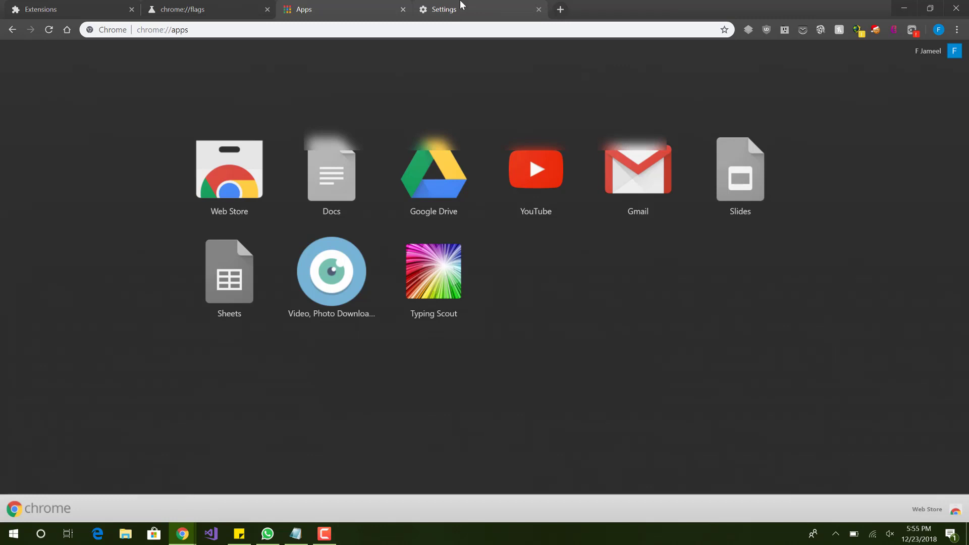
# Step: Trim the address to chrome://settings and scroll down the main Settings page
pyautogui.click(484, 6)
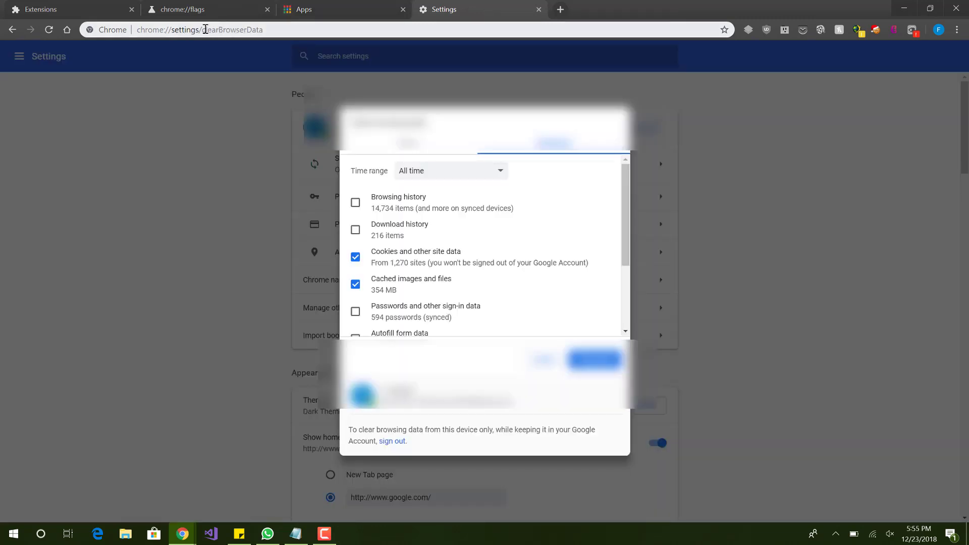
pyautogui.moveTo(205, 29); pyautogui.dragTo(367, 31)
pyautogui.press('BackSpace')
pyautogui.press('Return')
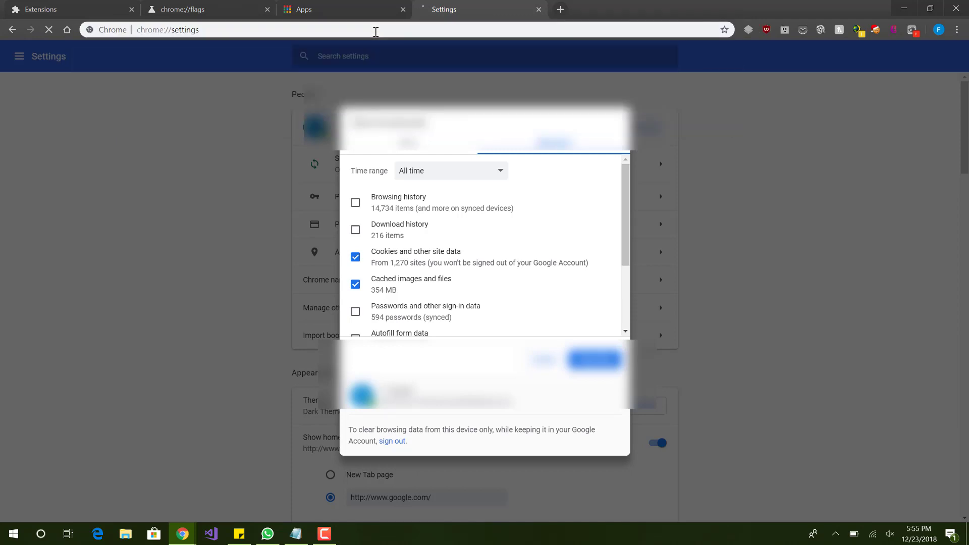
pyautogui.scroll(-3, 179, 138)
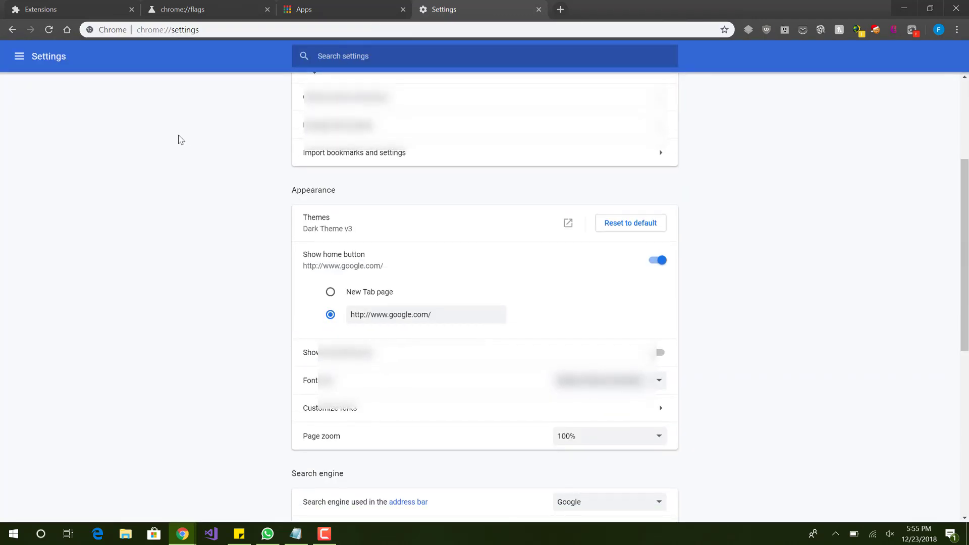
pyautogui.scroll(-1, 180, 138)
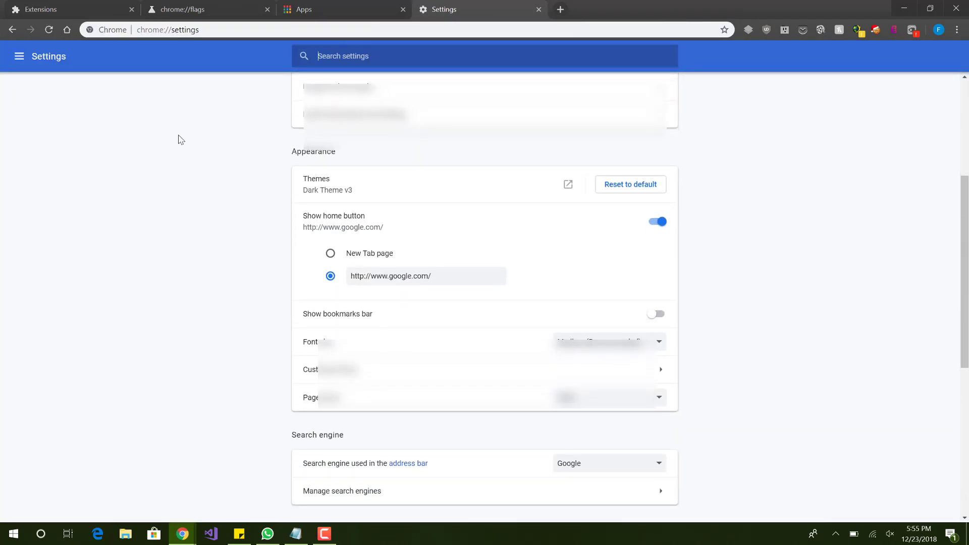
pyautogui.scroll(-1, 180, 139)
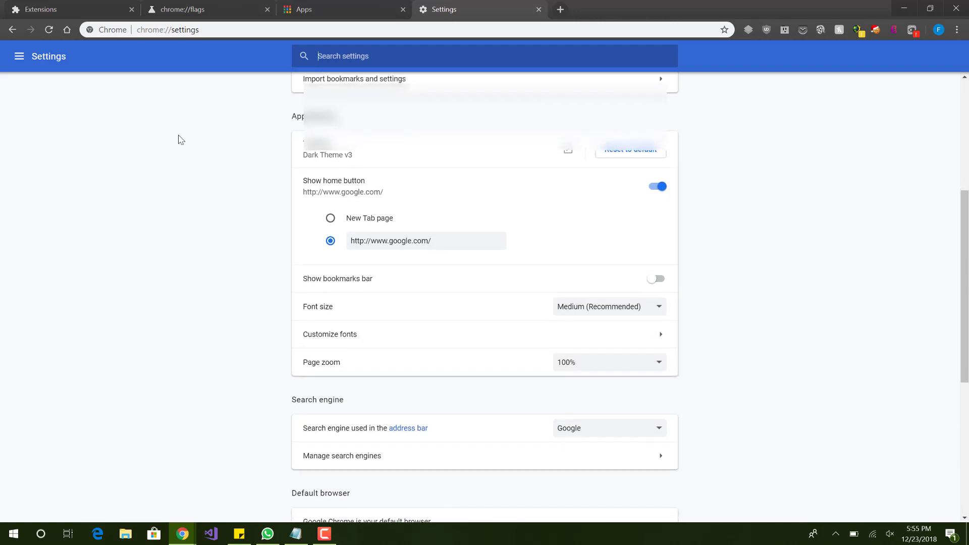
pyautogui.scroll(-8, 180, 139)
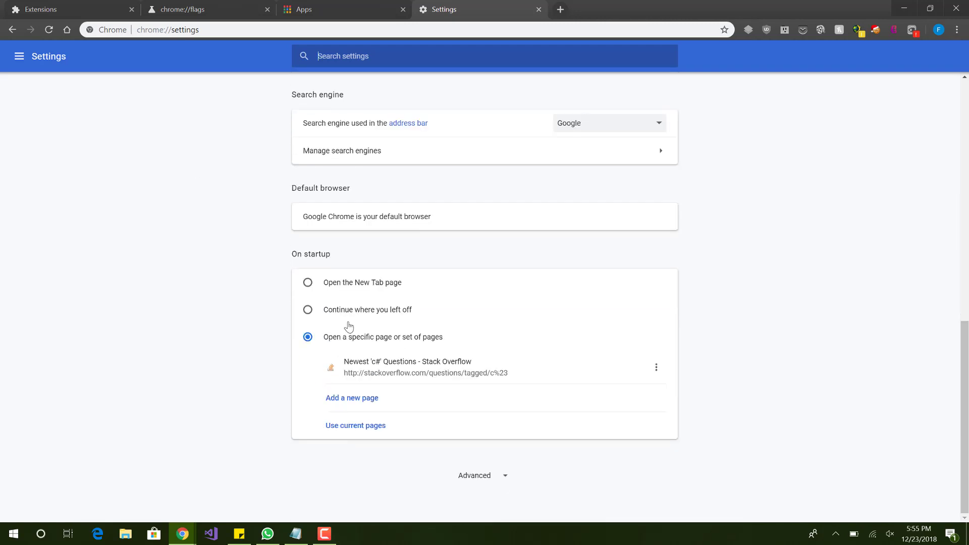
# Step: Expand the Advanced section and scroll to the Privacy and security options
pyautogui.click(477, 472)
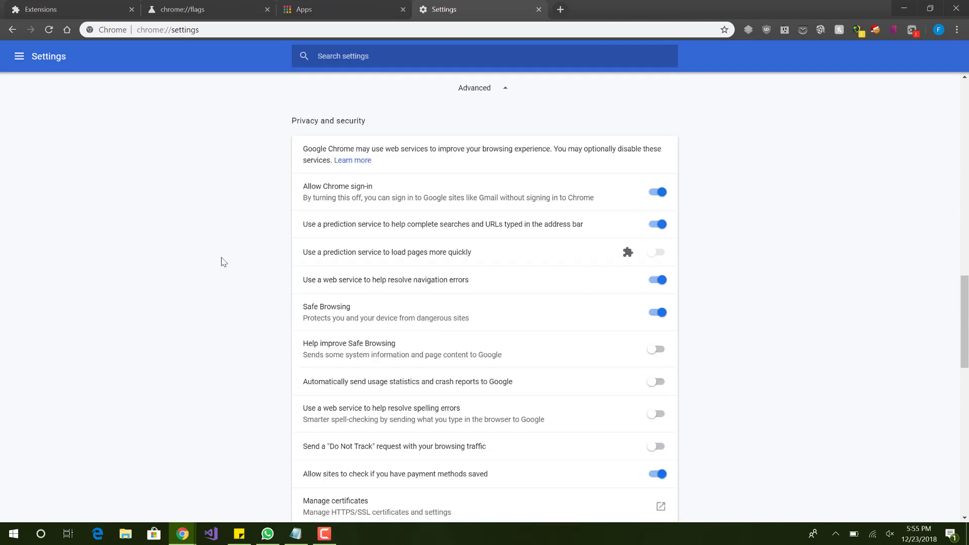
pyautogui.scroll(-2, 222, 261)
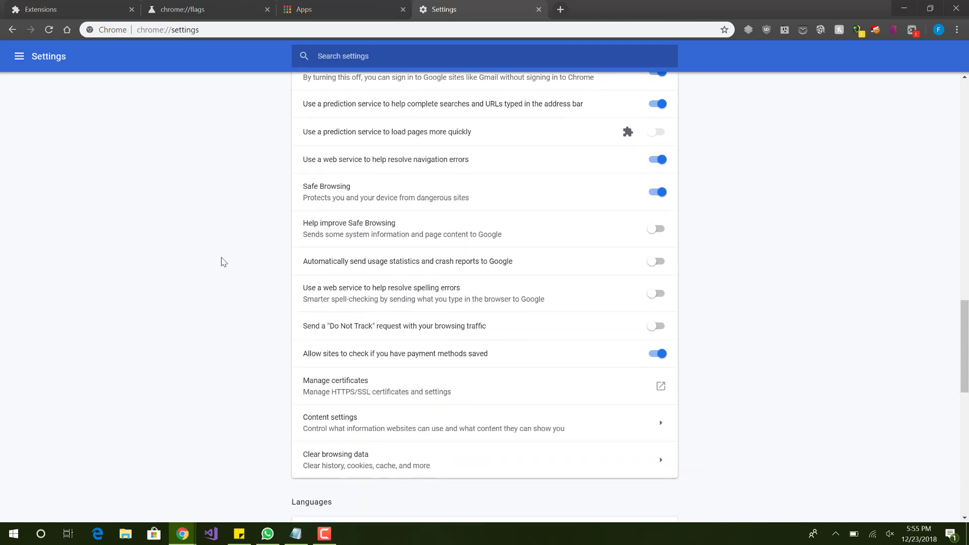
pyautogui.scroll(1, 223, 261)
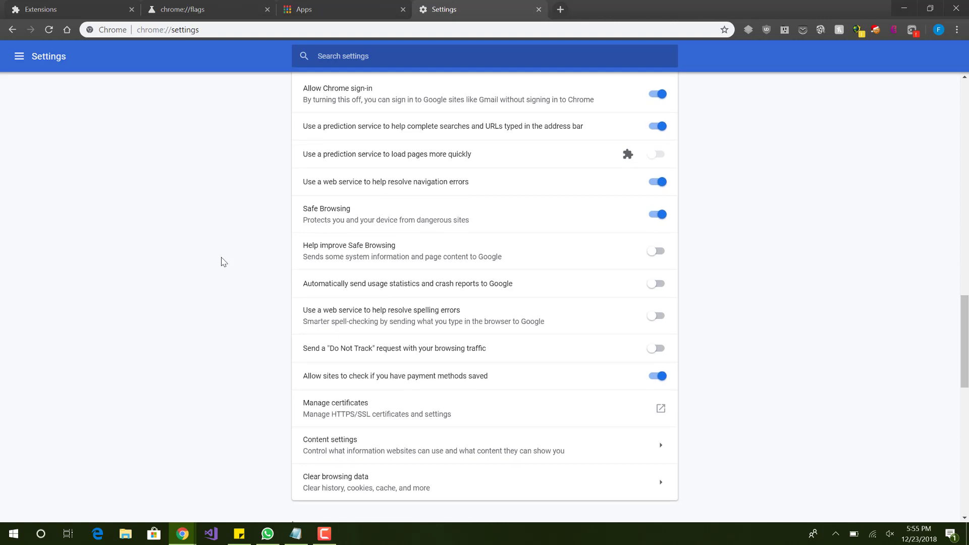
pyautogui.scroll(-1, 223, 261)
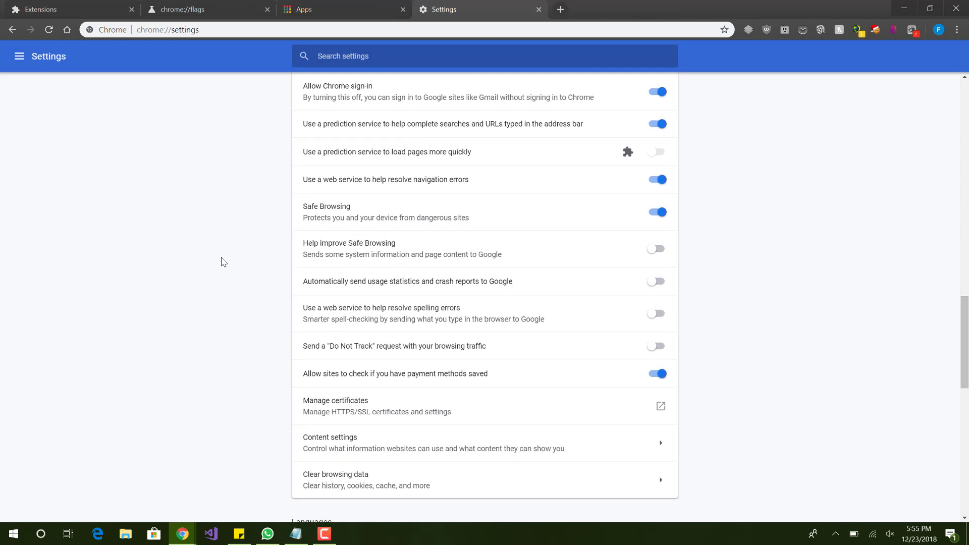
pyautogui.scroll(-6, 222, 261)
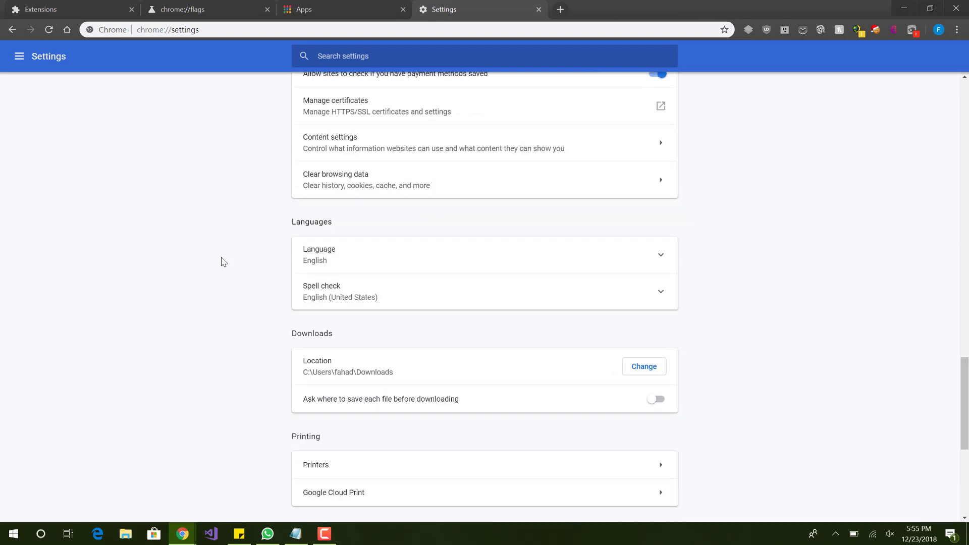
pyautogui.scroll(-4, 222, 261)
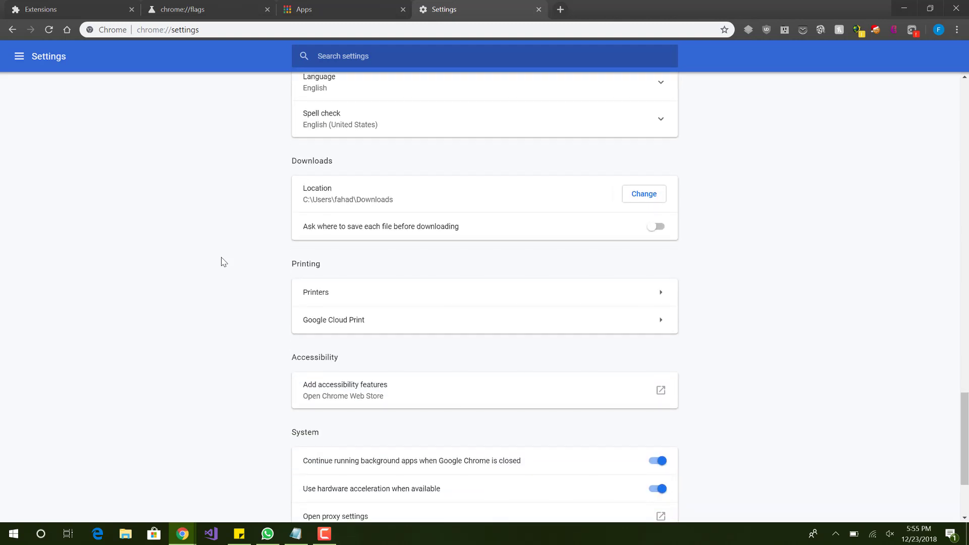
pyautogui.scroll(-2, 222, 260)
pyautogui.scroll(-1, 222, 261)
pyautogui.scroll(6, 222, 261)
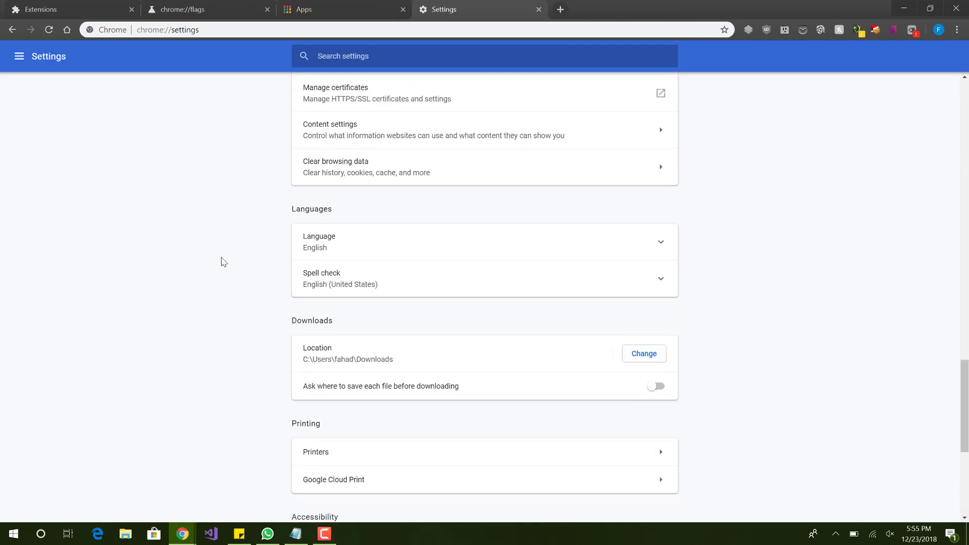
pyautogui.scroll(6, 224, 262)
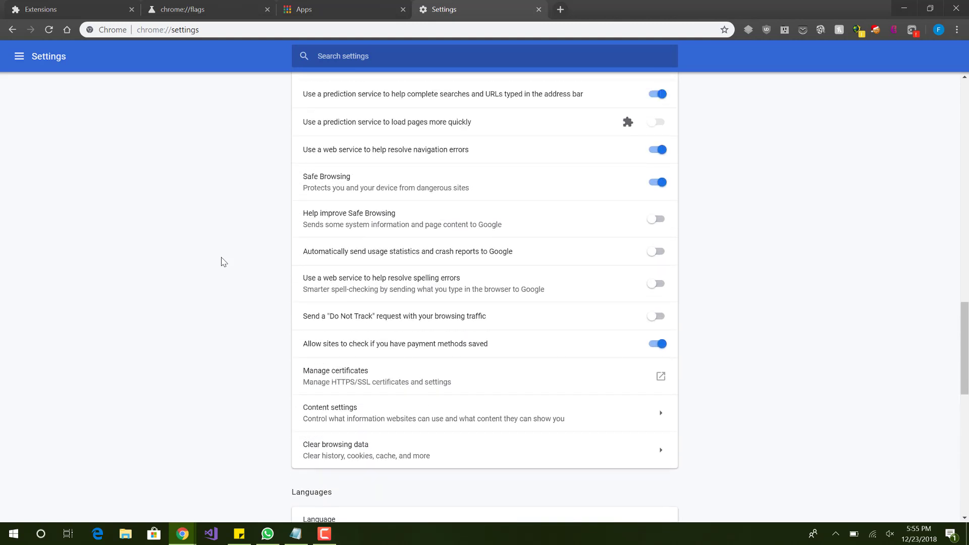
pyautogui.scroll(1, 224, 262)
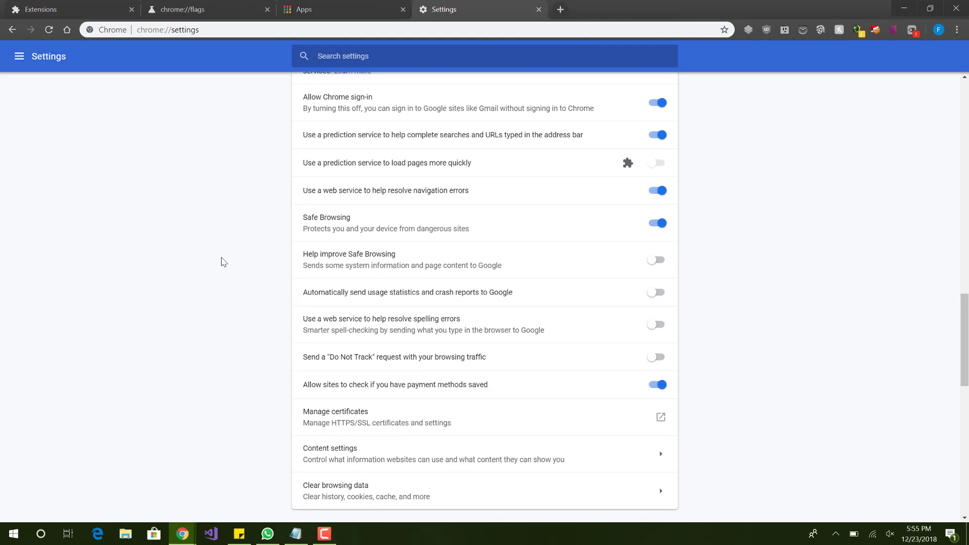
pyautogui.scroll(1, 224, 261)
pyautogui.scroll(-2, 224, 262)
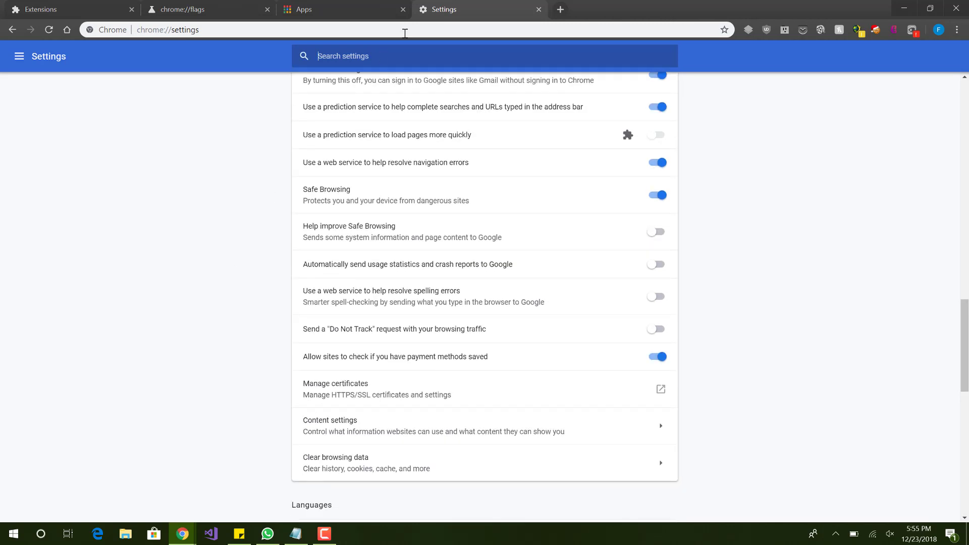
pyautogui.write('prefetch')
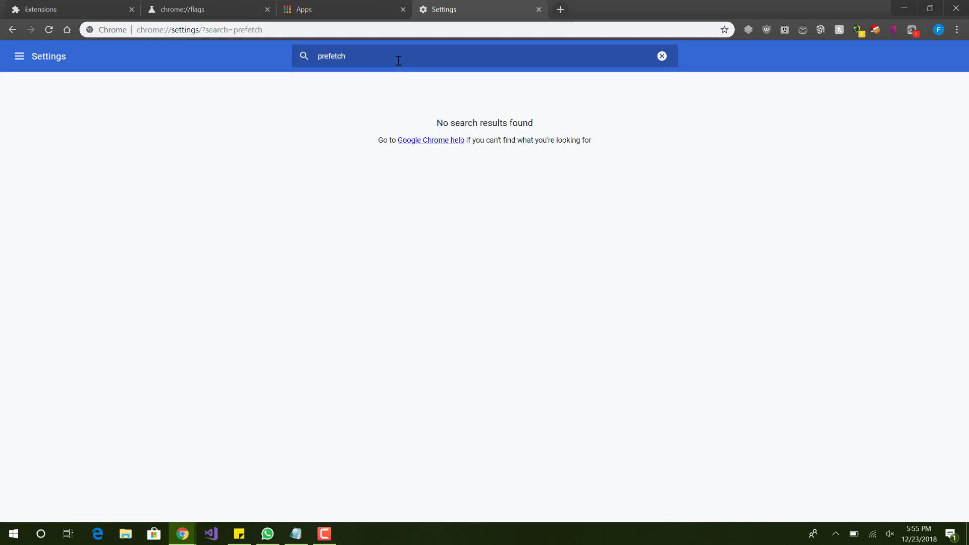
pyautogui.hotkey('ctrl', 'a')
pyautogui.press('BackSpace')
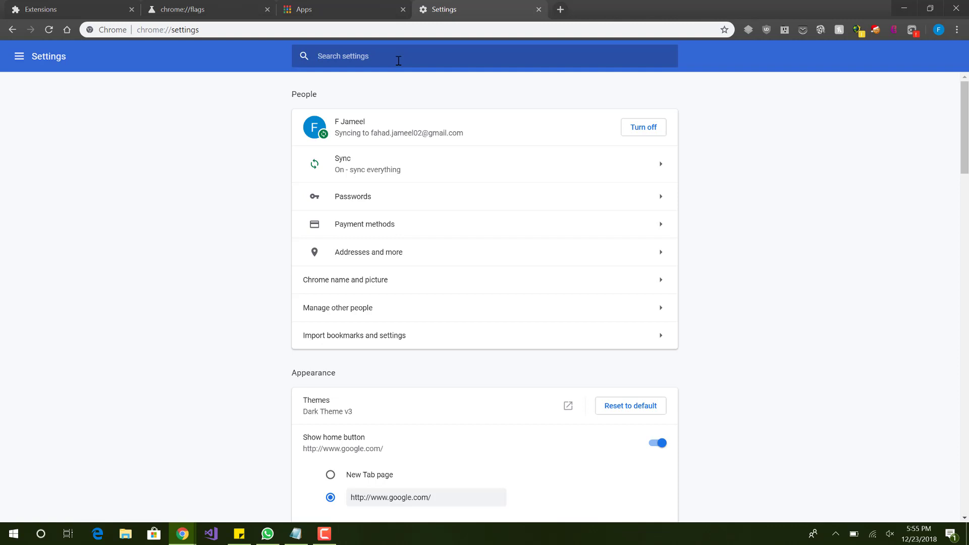
pyautogui.write('resources')
pyautogui.hotkey('ctrl', 'a')
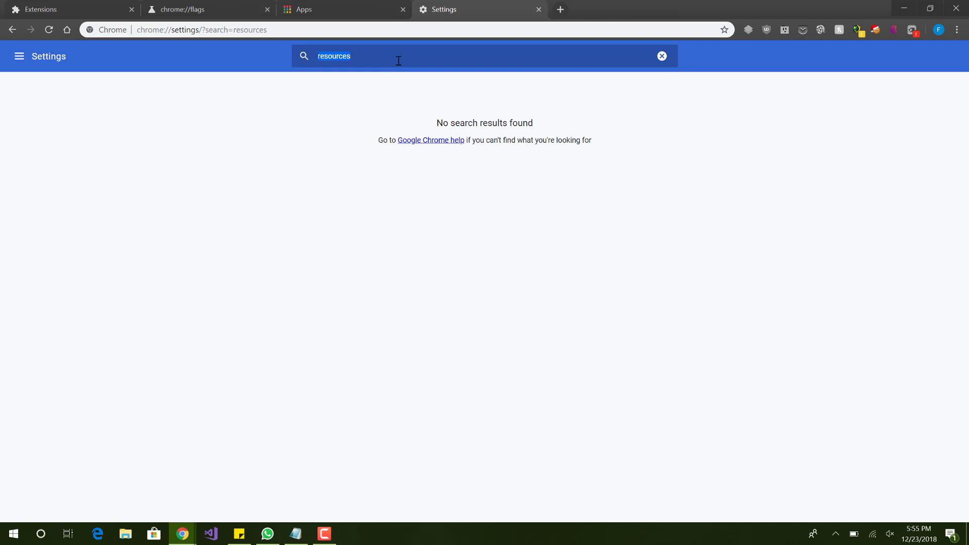
pyautogui.press('BackSpace')
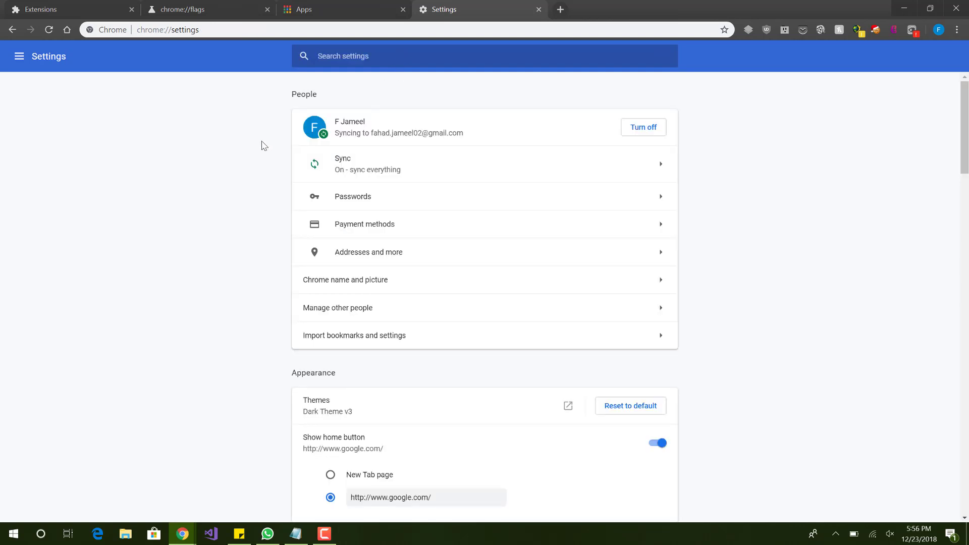
# Step: Scroll past On startup and Advanced to the Privacy and security toggles
pyautogui.scroll(-5, 262, 147)
pyautogui.scroll(-5, 262, 146)
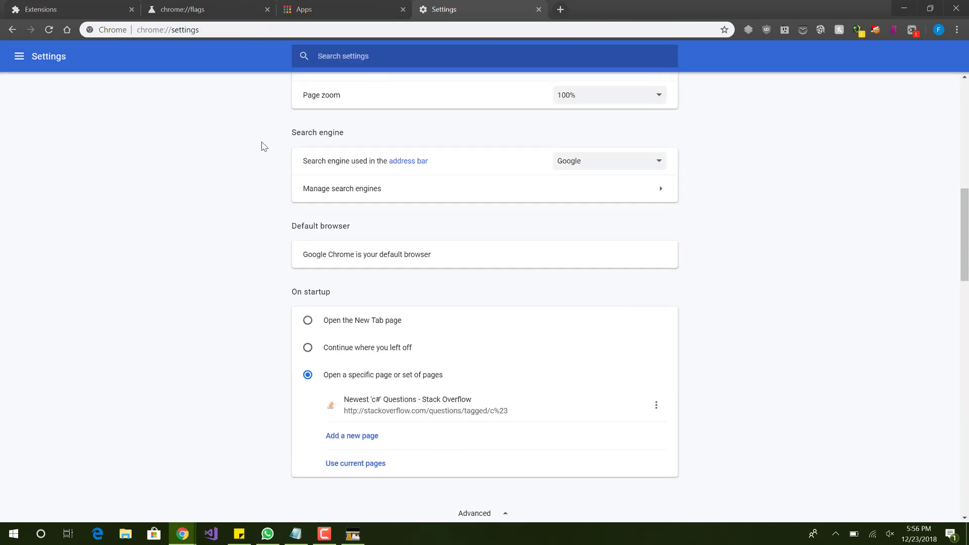
pyautogui.scroll(-5, 251, 159)
pyautogui.scroll(-6, 251, 158)
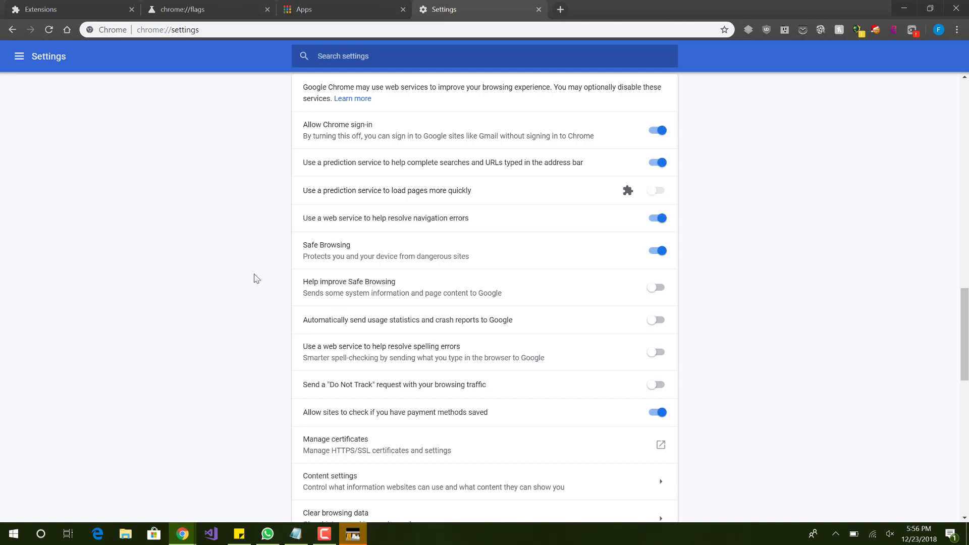
pyautogui.scroll(-2, 255, 277)
pyautogui.scroll(1, 256, 279)
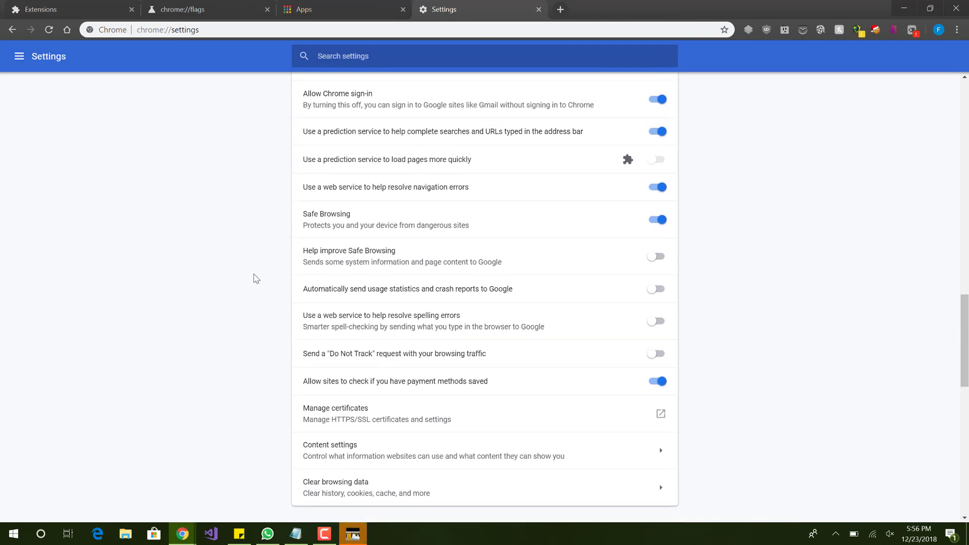
pyautogui.scroll(-2, 255, 277)
pyautogui.scroll(2, 255, 278)
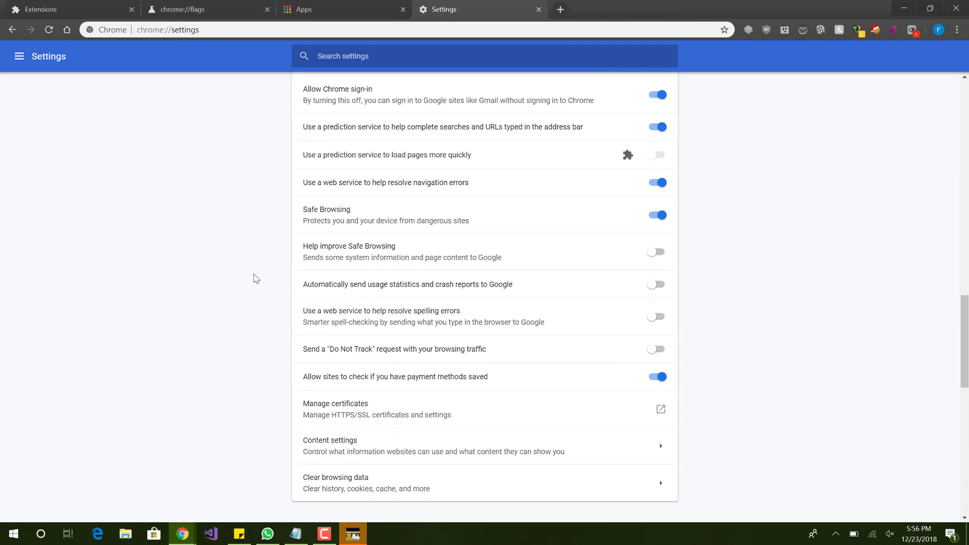
pyautogui.scroll(1, 255, 277)
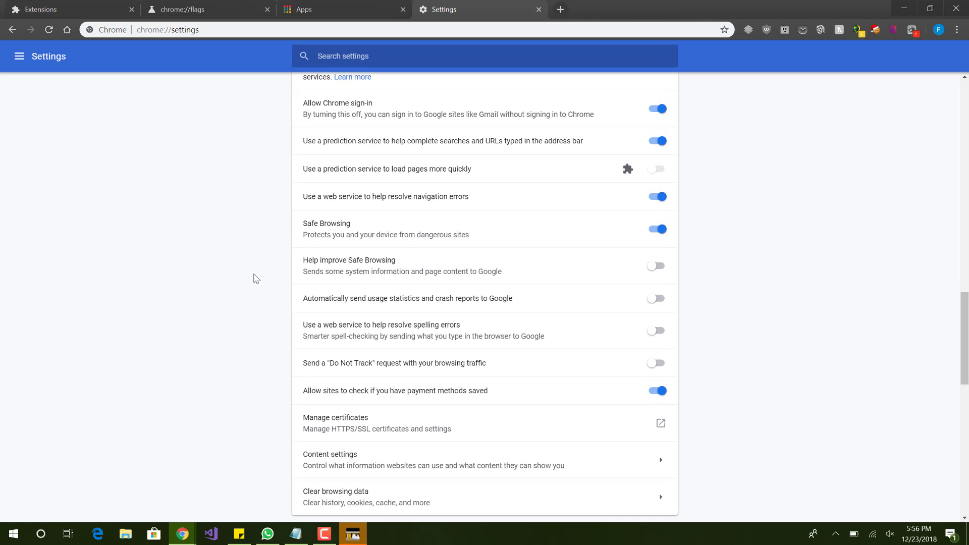
# Step: Search flags for 'canvas', verify Accelerated 2D canvas shows Enabled, then clear the search
pyautogui.click(222, 14)
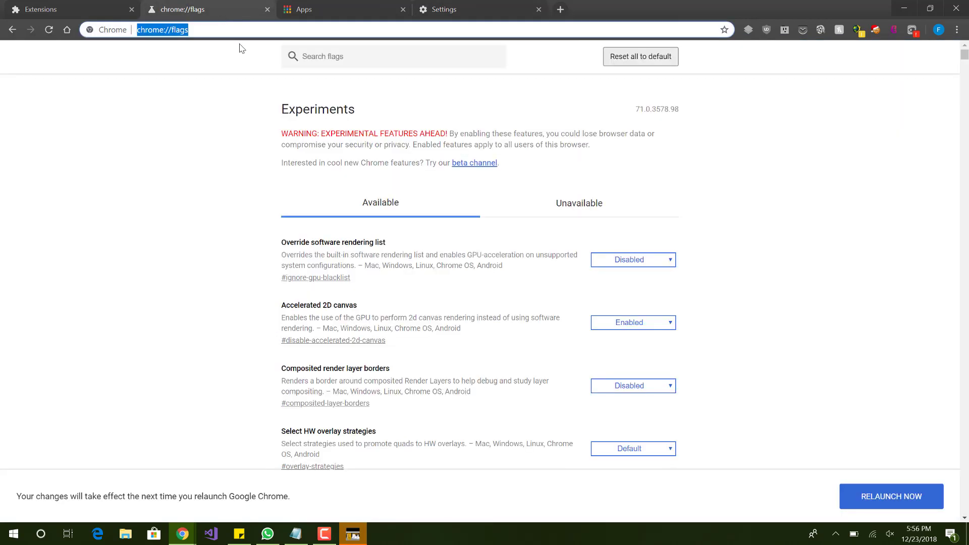
pyautogui.click(322, 56)
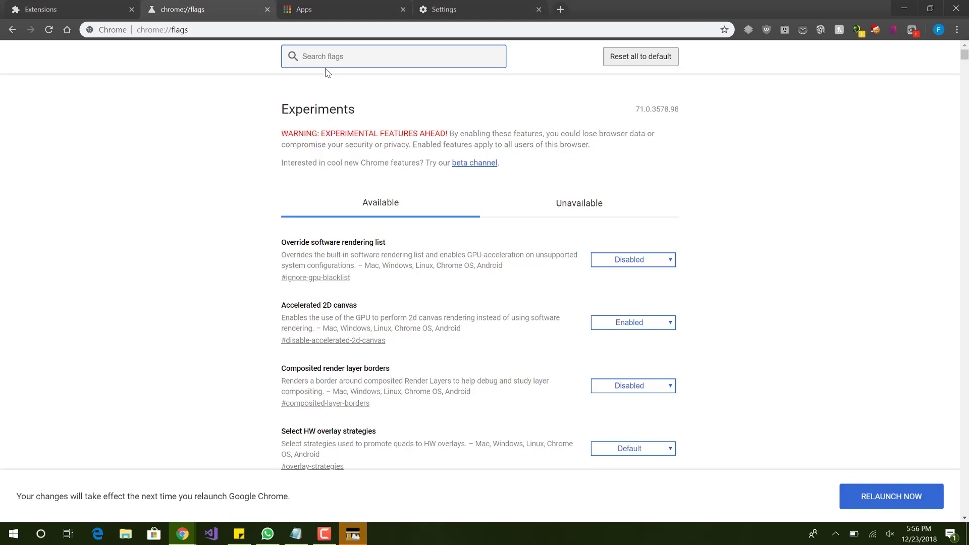
pyautogui.write('canvs')
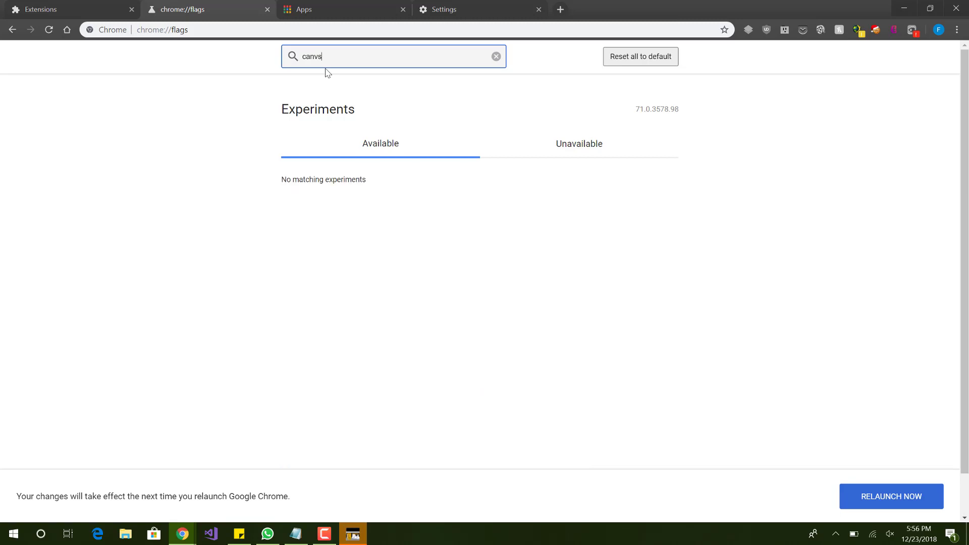
pyautogui.press('BackSpace')
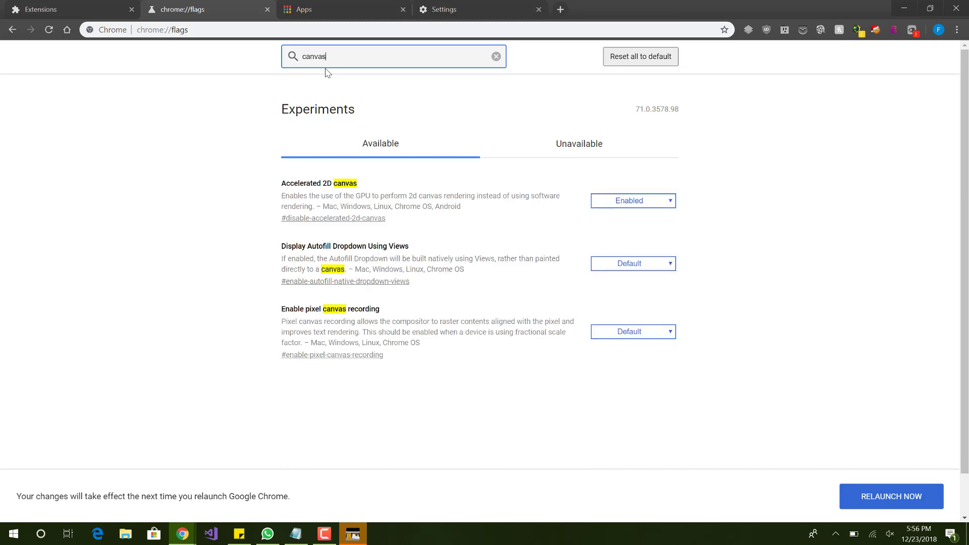
pyautogui.scroll(-1, 227, 195)
pyautogui.scroll(-2, 227, 196)
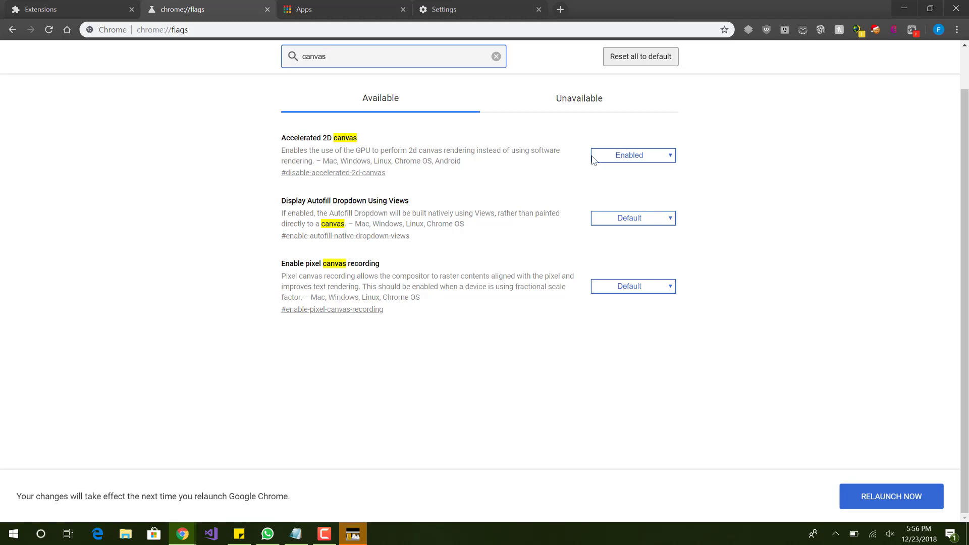
pyautogui.doubleClick(463, 57)
pyautogui.press('BackSpace')
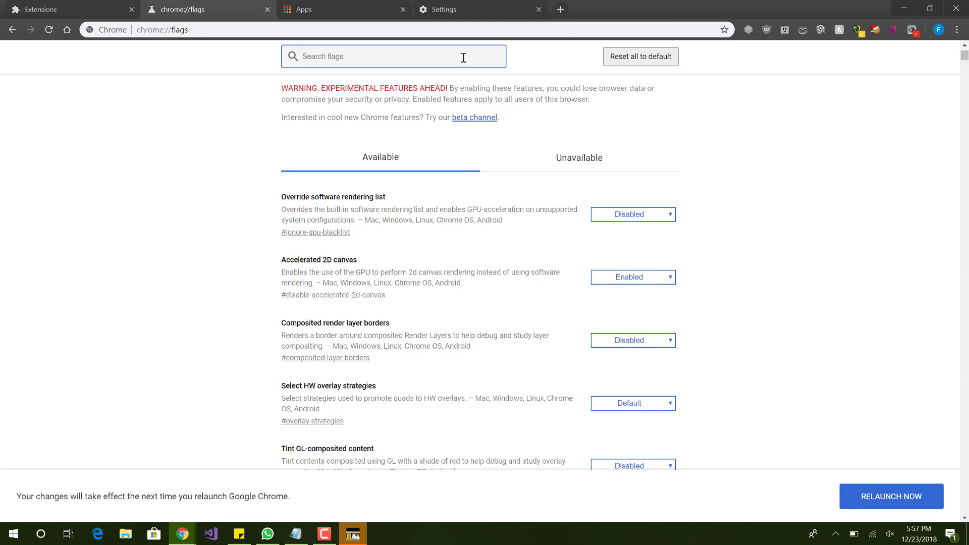
# Step: Filter flags by 'fast' and check the Fast tab/window close choices, leaving it Disabled
pyautogui.write('fast')
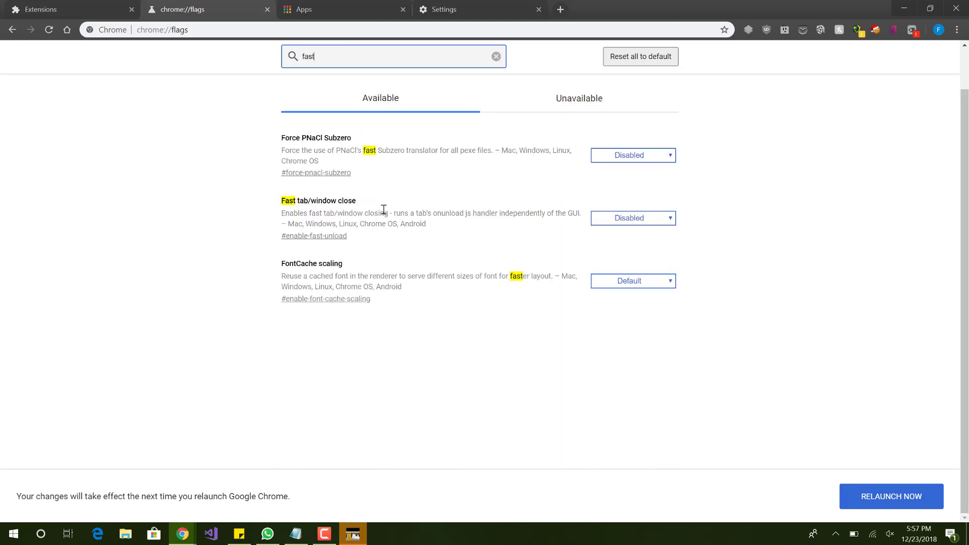
pyautogui.moveTo(352, 213); pyautogui.dragTo(424, 213)
pyautogui.tripleClick(422, 212)
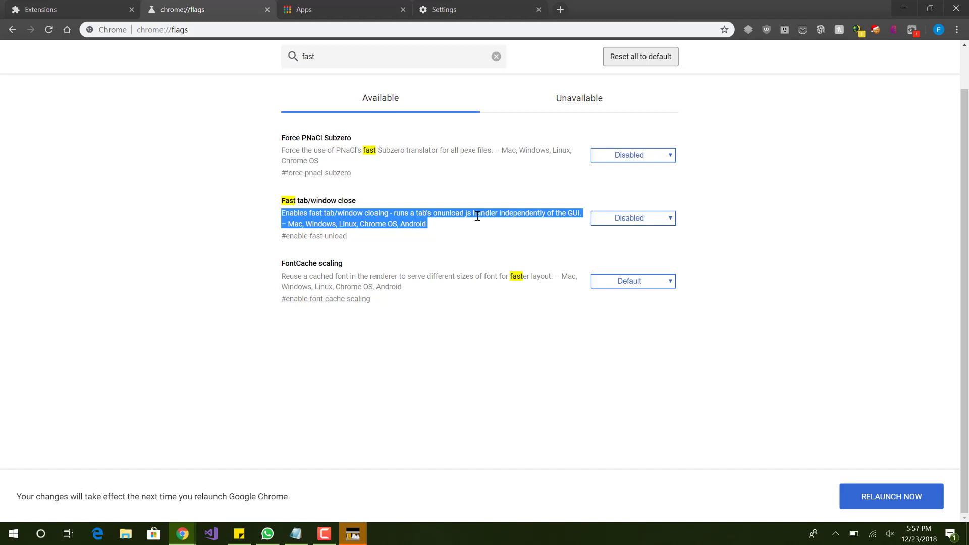
pyautogui.click(504, 216)
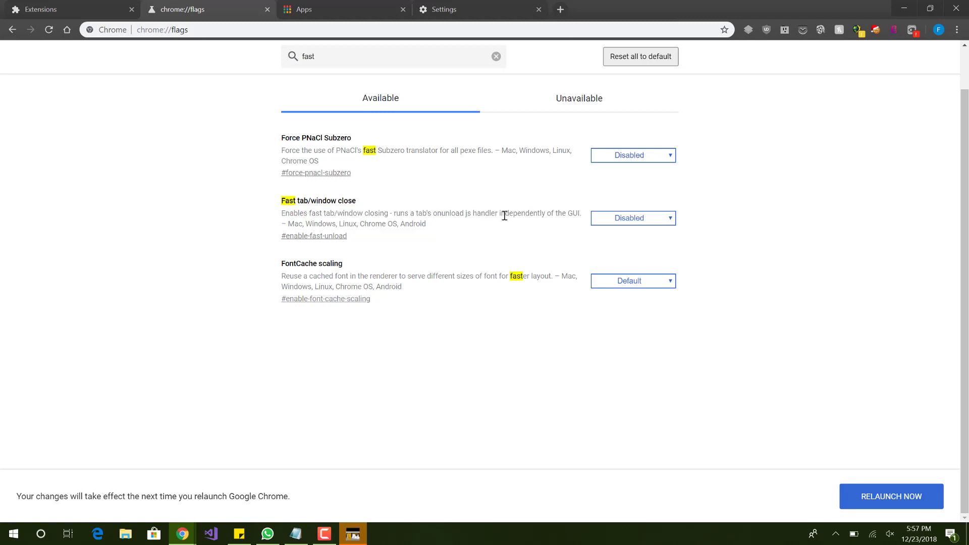
pyautogui.click(619, 218)
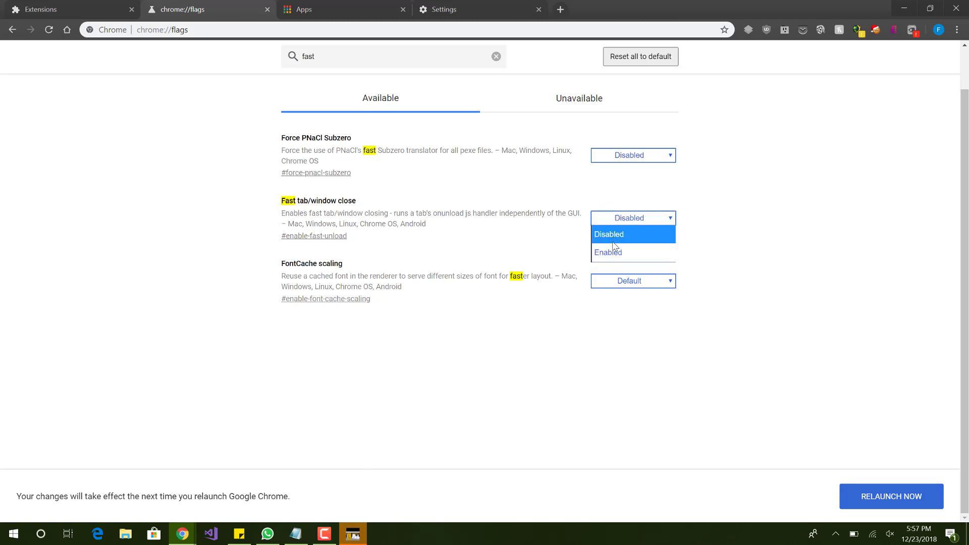
pyautogui.click(505, 193)
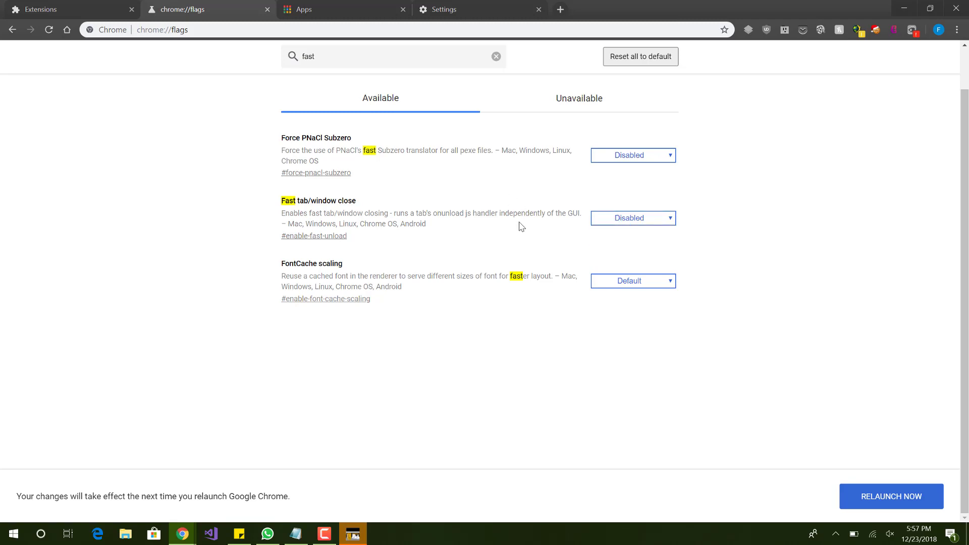